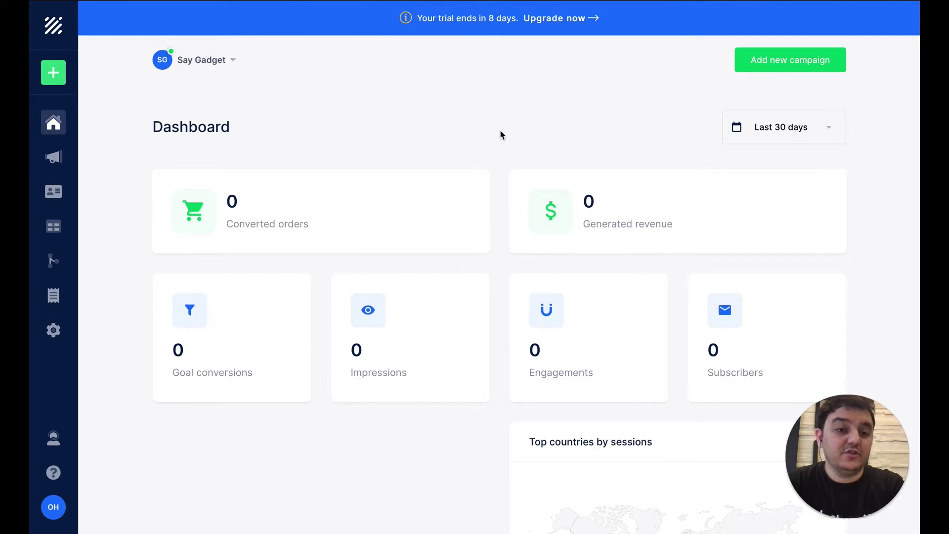
- Add a new campaign from the Dashboard to reach the Select campaign type page
click(752, 67)
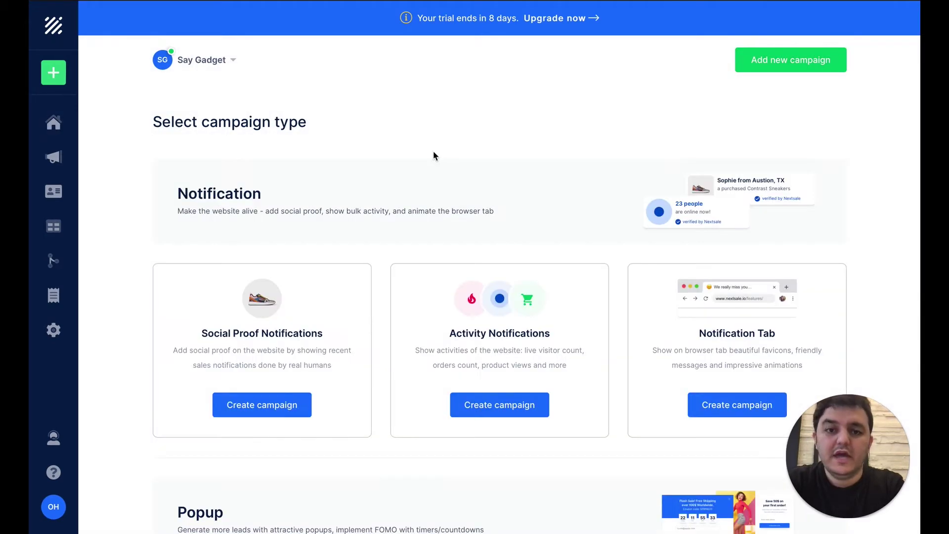
- Scroll down the campaign types to the Popup section
scroll(407, 178, down, 2)
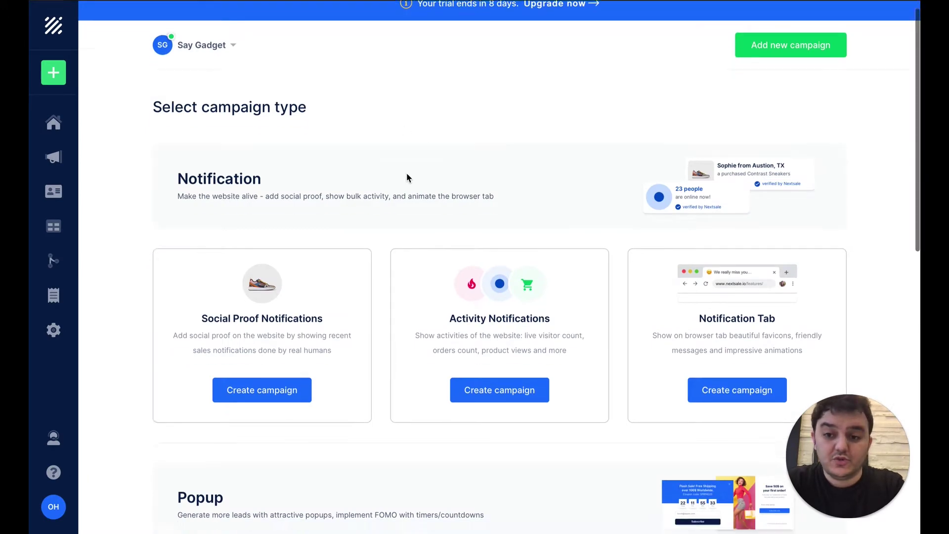
scroll(263, 142, down, 5)
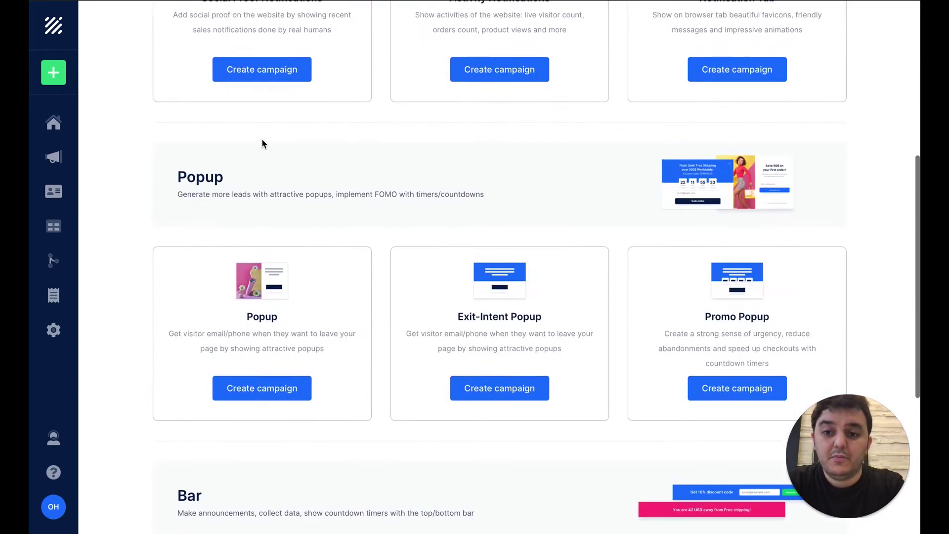
scroll(253, 168, down, 6)
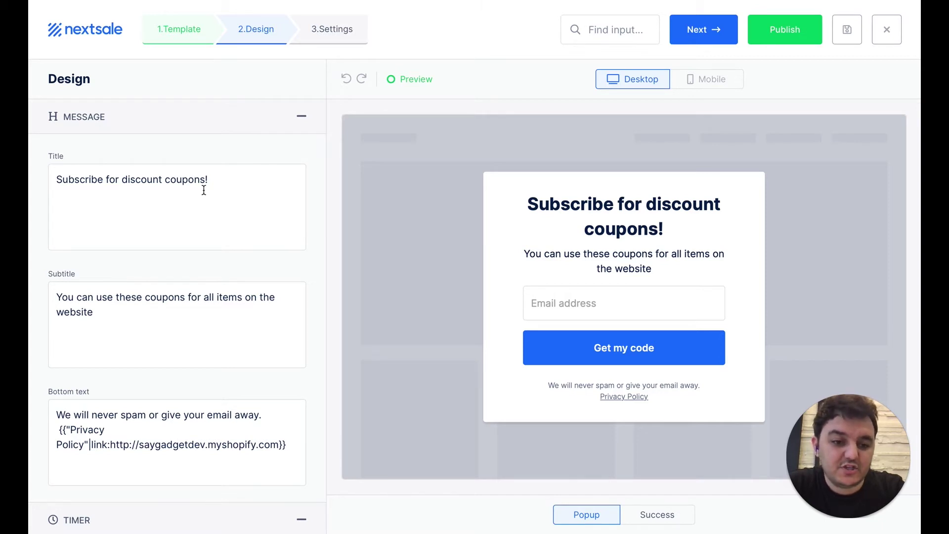
- Set the popup Image to Custom image using the tulips photo from Stock Photos
scroll(204, 190, down, 10)
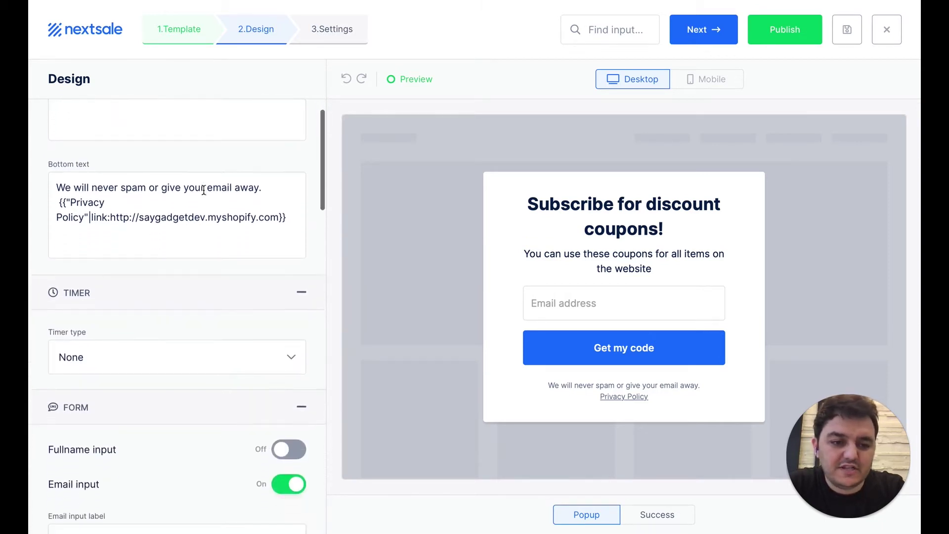
scroll(204, 190, down, 4)
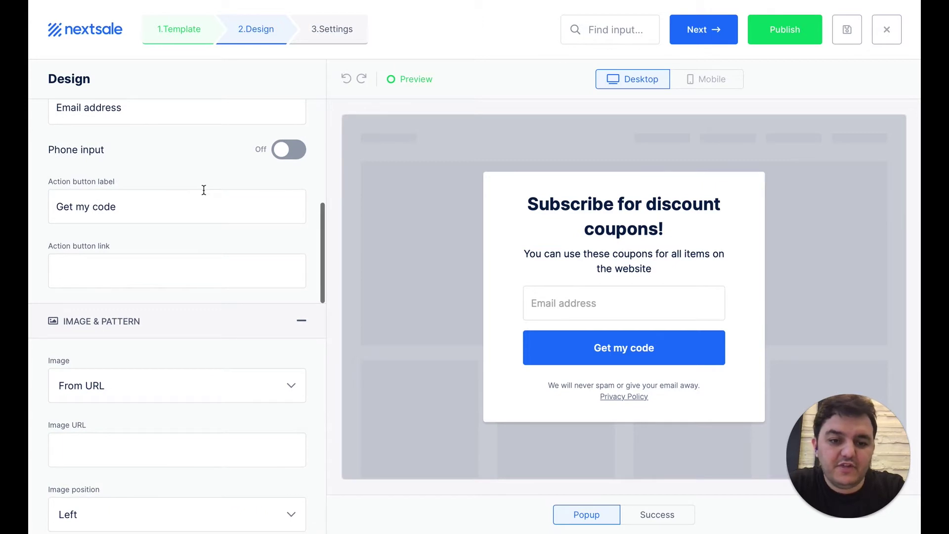
scroll(204, 190, down, 2)
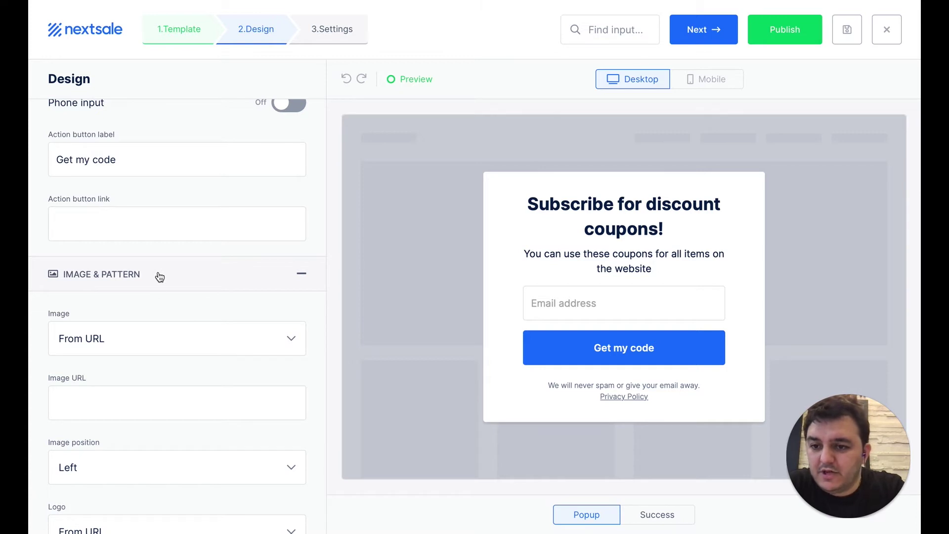
click(113, 341)
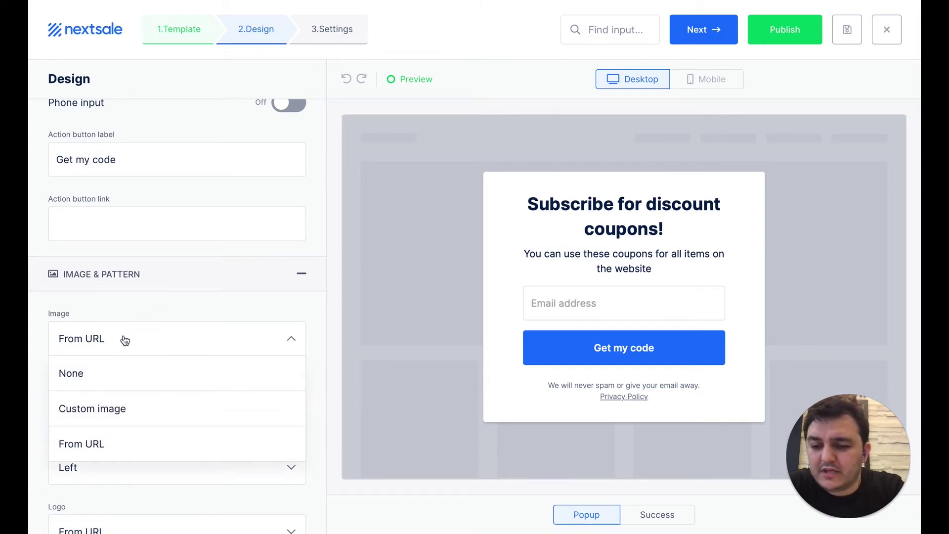
click(92, 415)
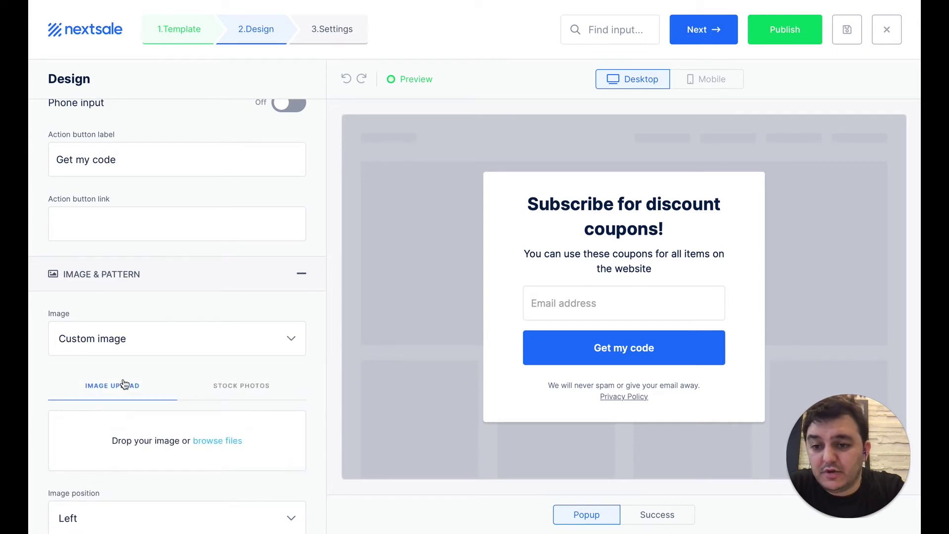
click(248, 387)
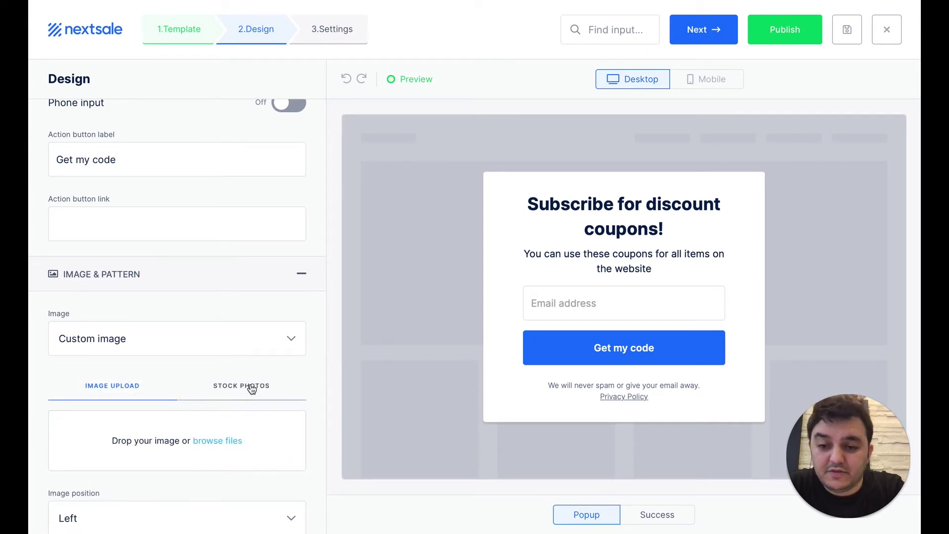
scroll(218, 345, down, 3)
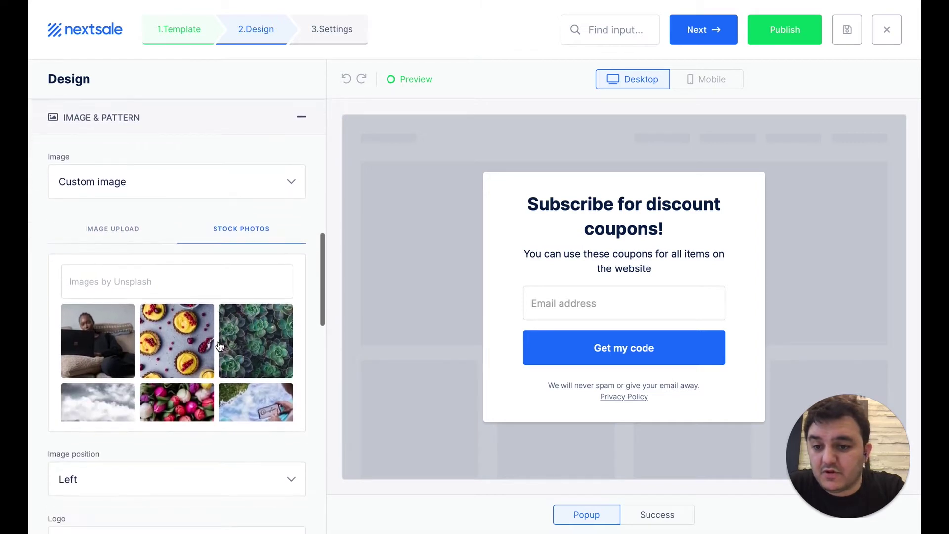
scroll(208, 361, down, 1)
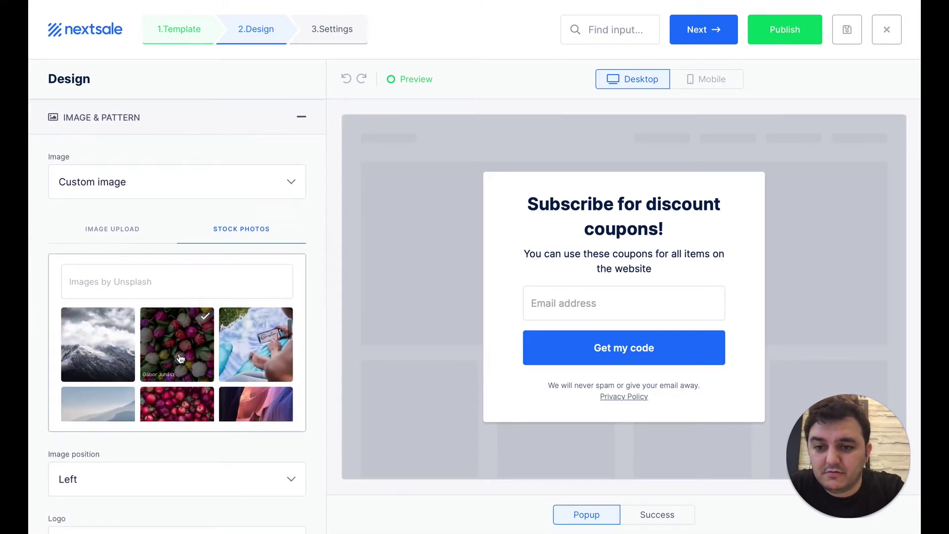
click(177, 346)
- Keep the tulip photo's Image position on Left after briefly trying Right
scroll(219, 227, down, 1)
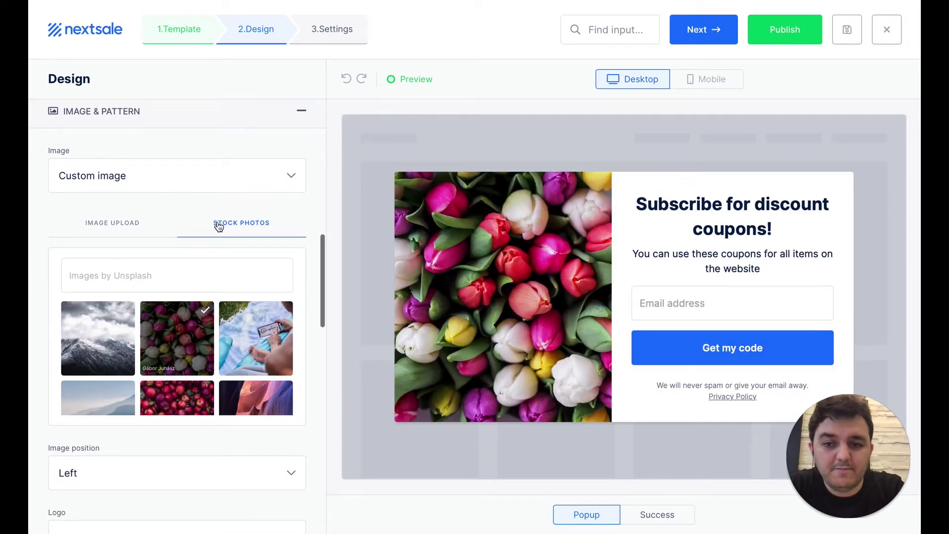
scroll(135, 297, down, 3)
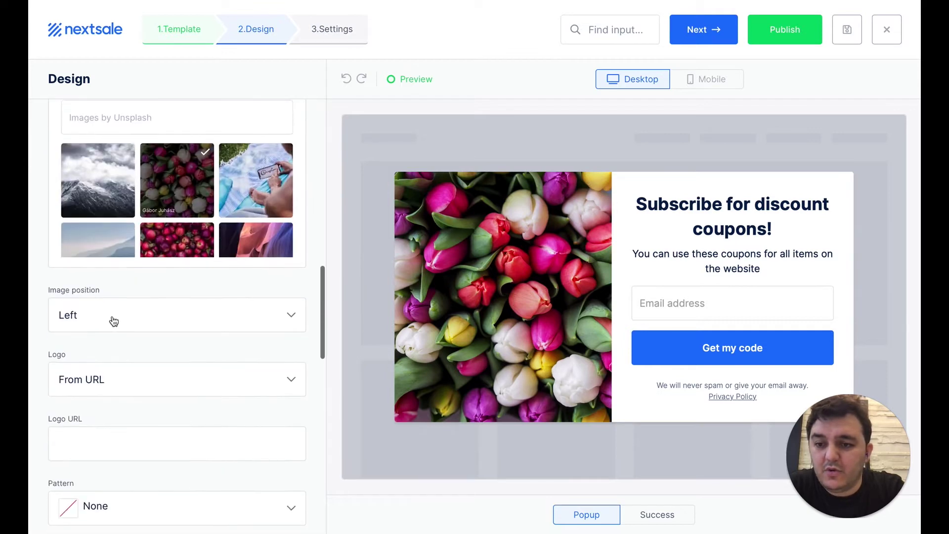
click(112, 320)
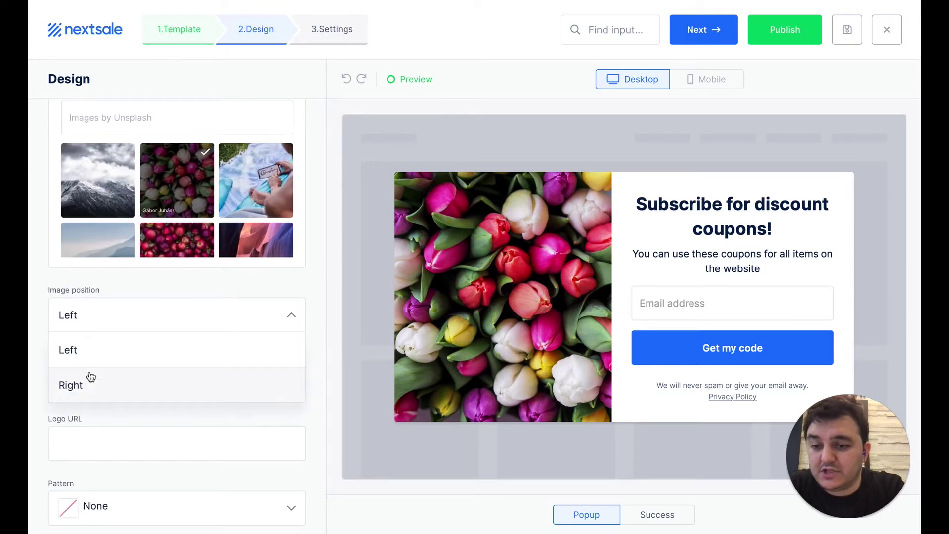
click(92, 377)
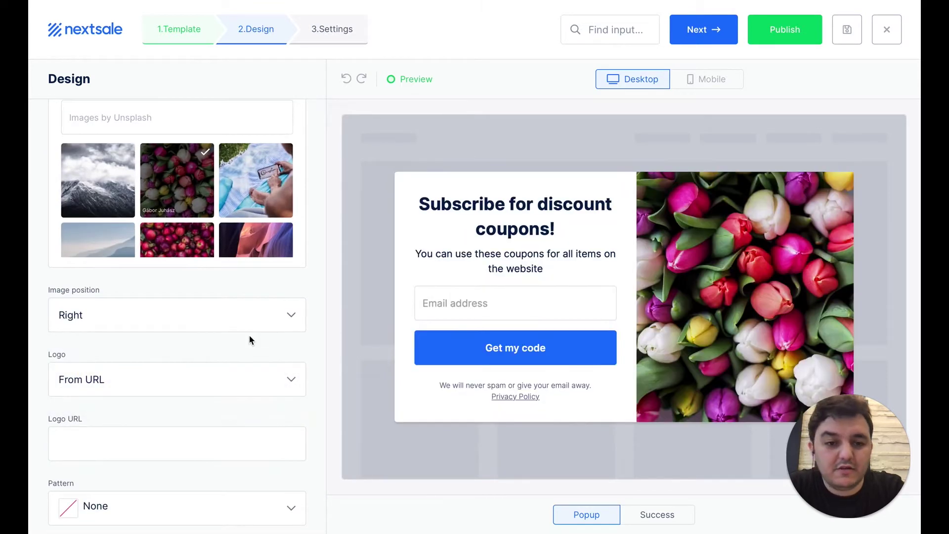
click(171, 315)
click(96, 352)
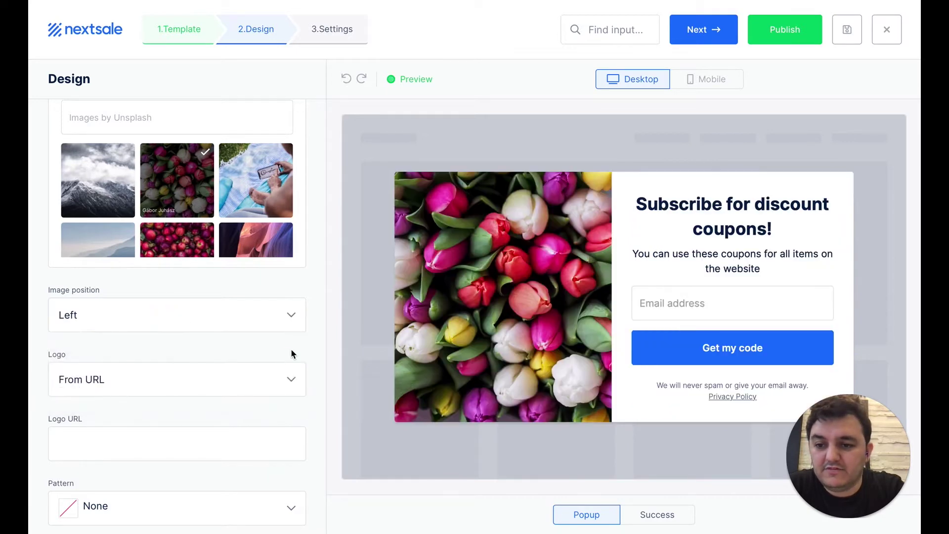
scroll(292, 354, down, 1)
scroll(291, 354, up, 10)
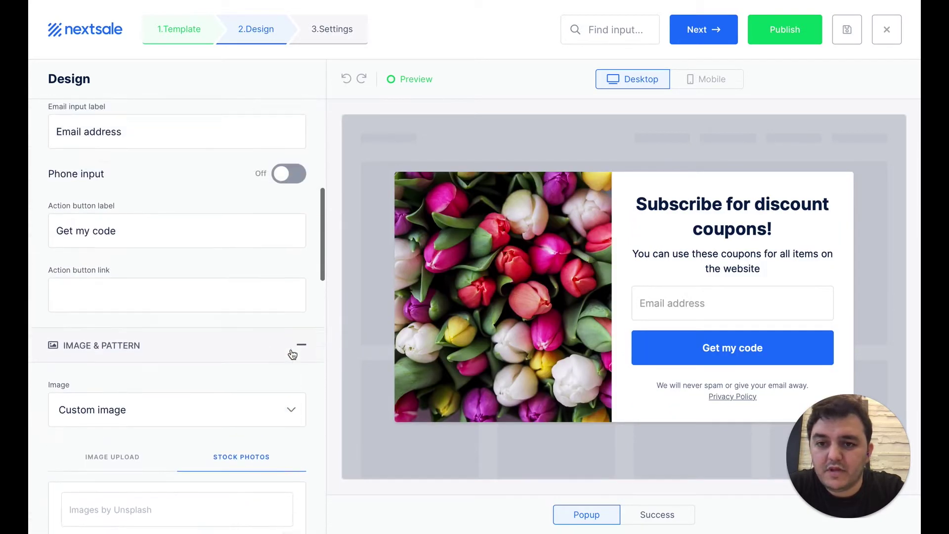
scroll(292, 353, up, 3)
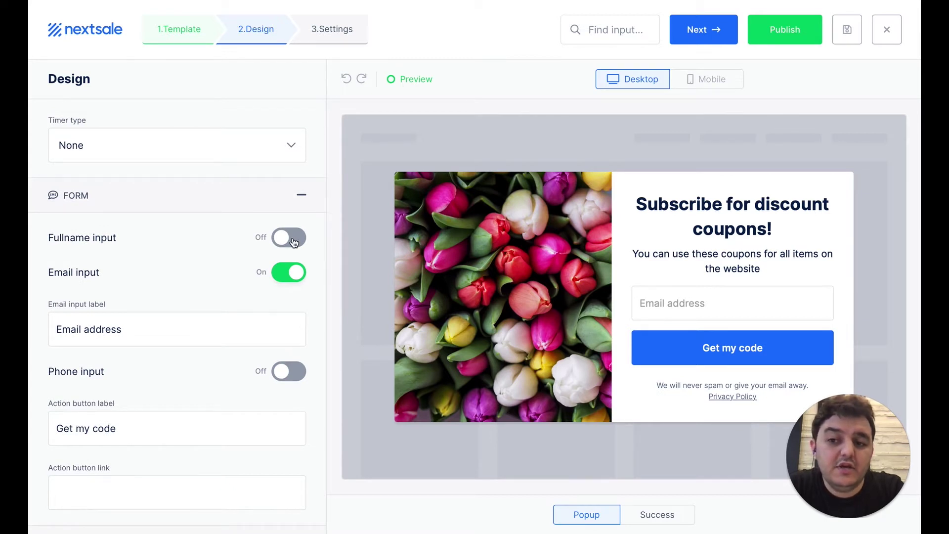
click(292, 238)
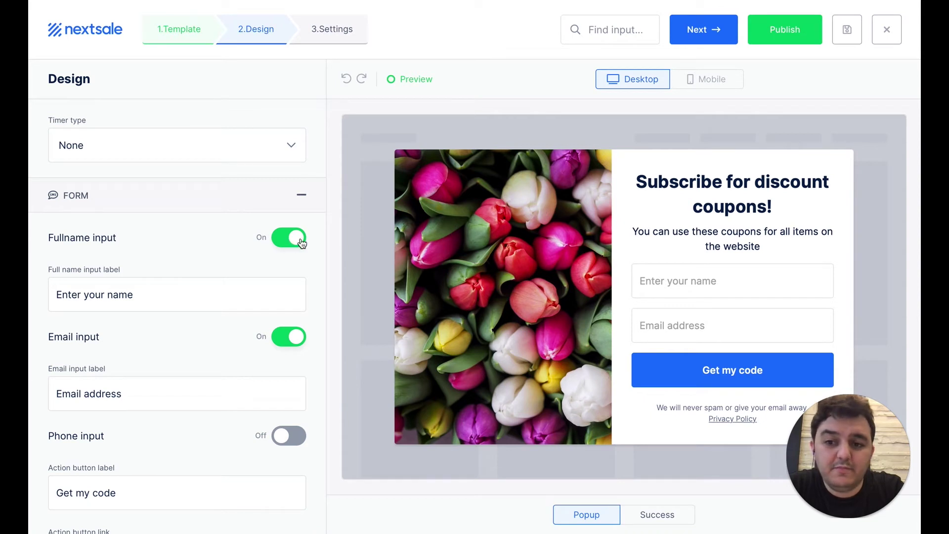
click(298, 240)
click(294, 372)
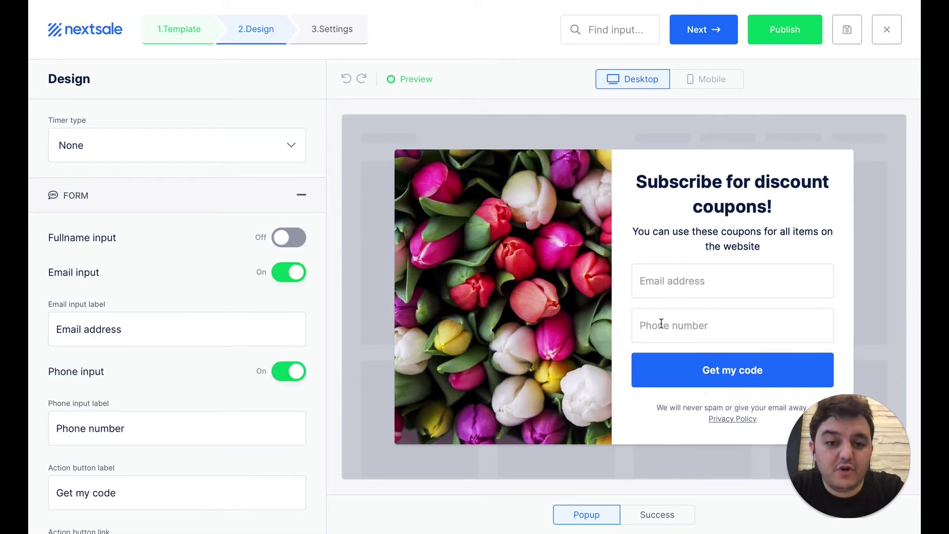
click(279, 372)
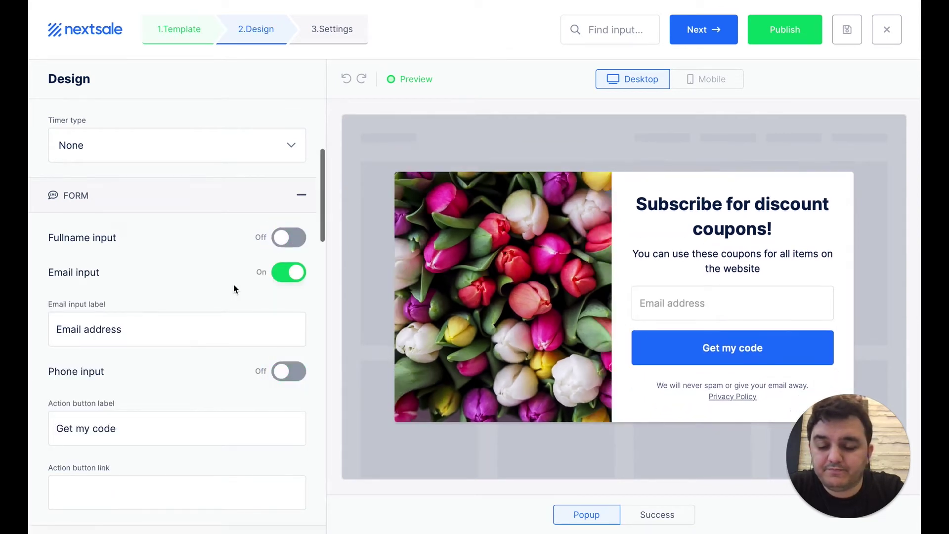
scroll(234, 288, down, 5)
- Set the popup Title color to the navy swatch
scroll(233, 287, down, 10)
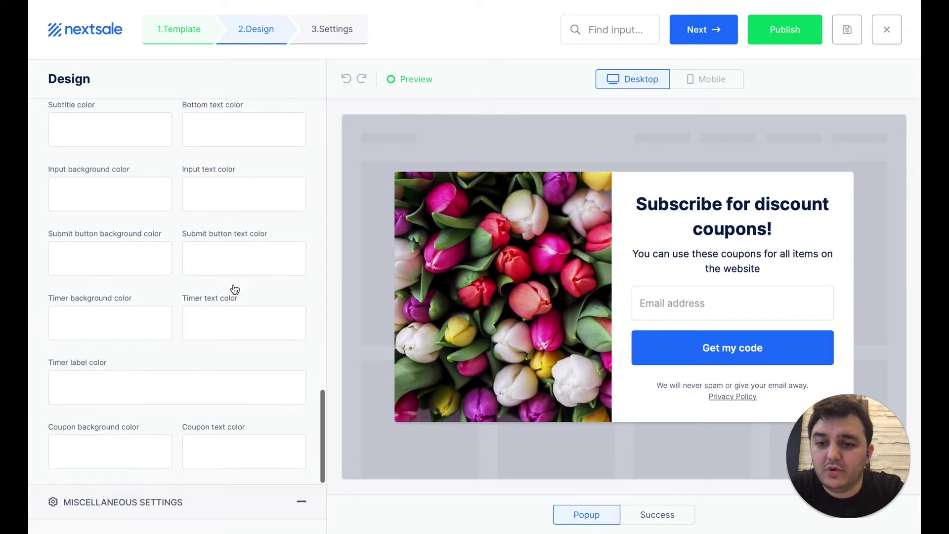
scroll(137, 215, up, 3)
click(218, 200)
click(232, 250)
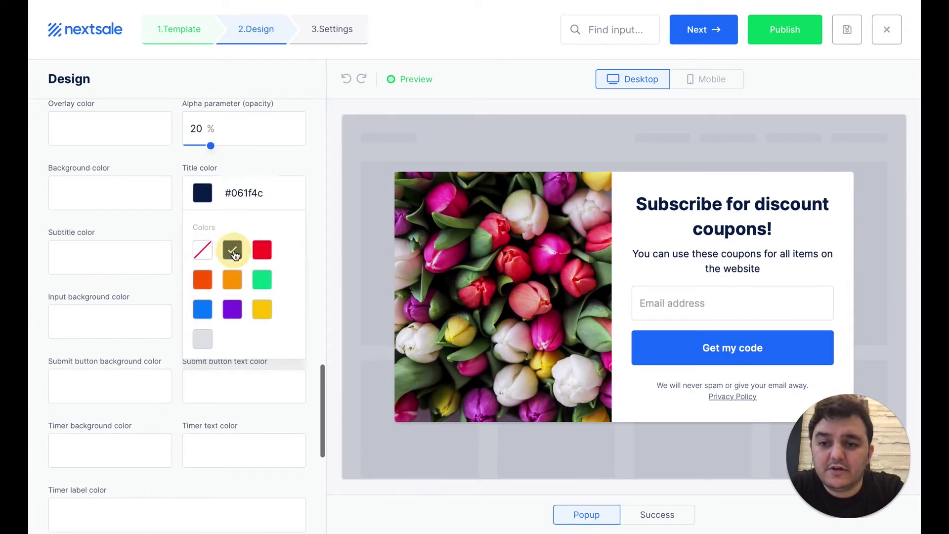
- Enable the close icon button and check the X on the popup preview
scroll(217, 216, down, 1)
scroll(216, 215, down, 7)
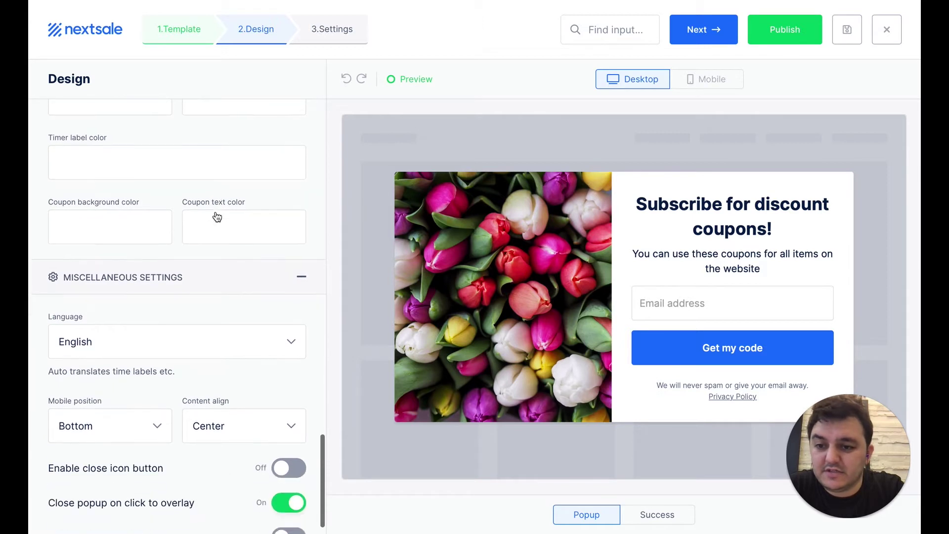
scroll(216, 215, down, 1)
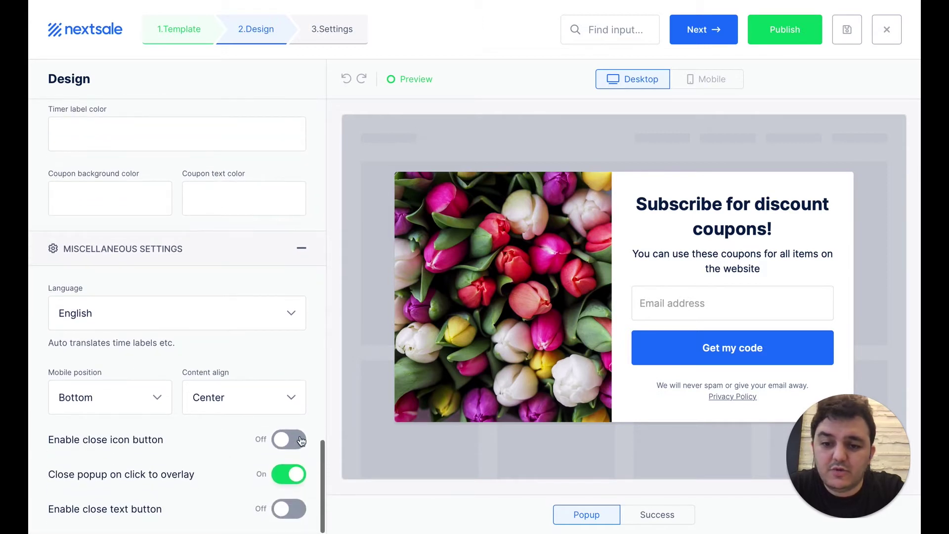
click(291, 441)
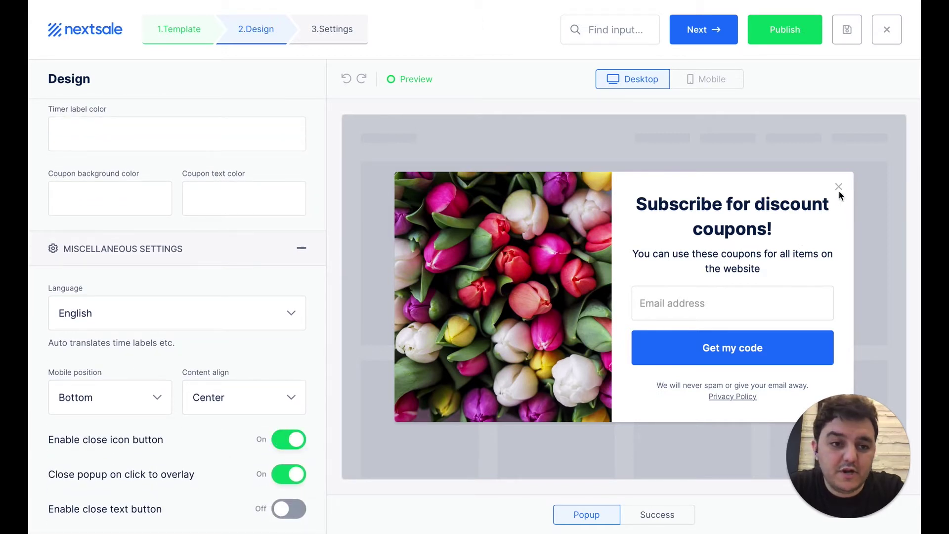
click(829, 191)
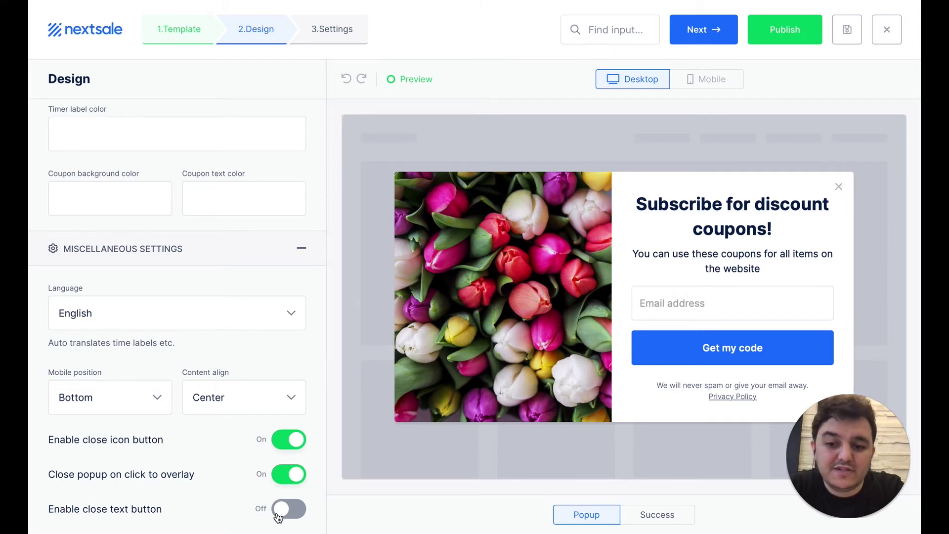
- Enable the close text button and change its wording to "No, thanks"
click(289, 508)
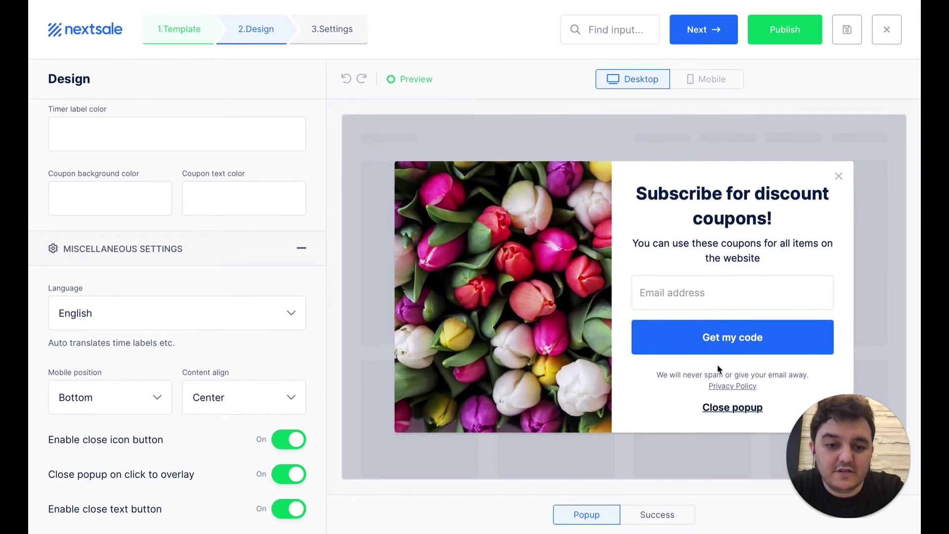
scroll(267, 399, down, 2)
triple_click(134, 501)
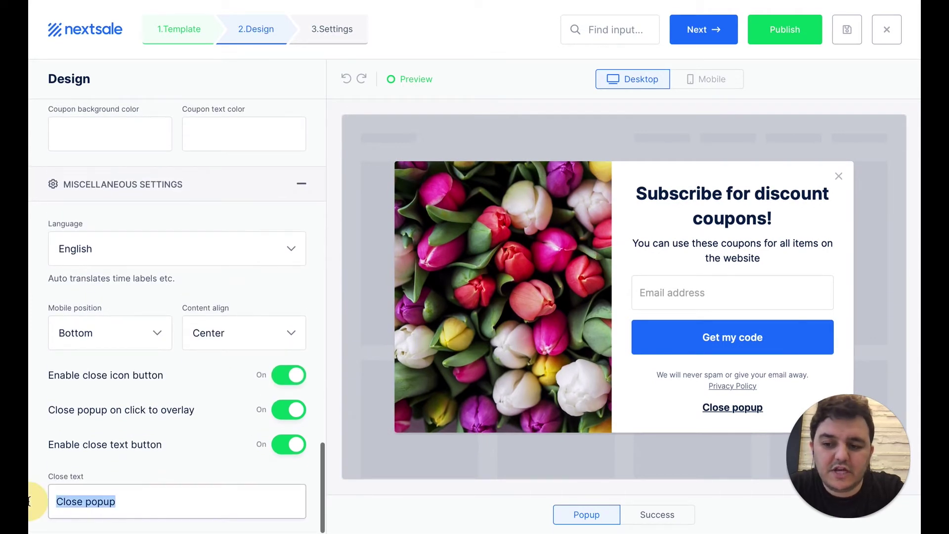
text(No, th)
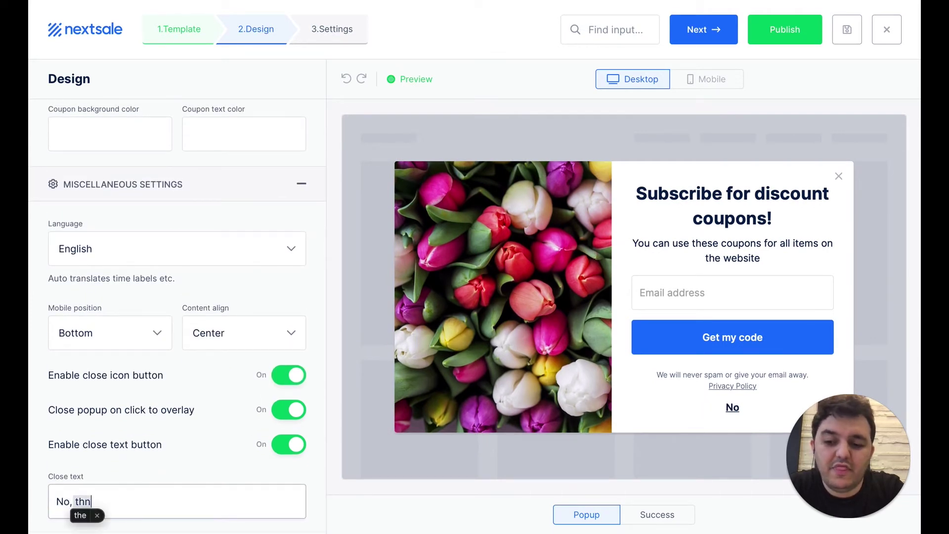
text(anks)
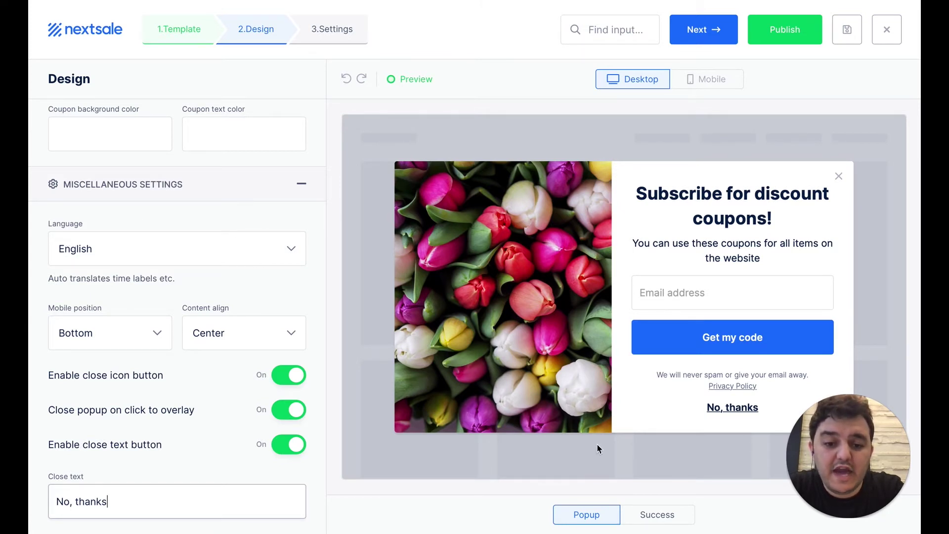
- On the Success popup, change the Bottom text discount from 30% to 10%
click(658, 515)
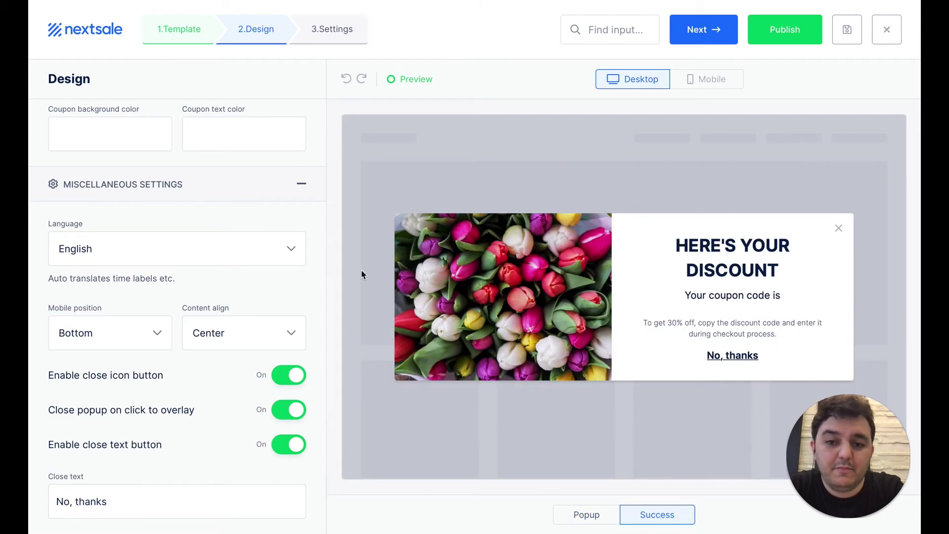
scroll(231, 260, up, 15)
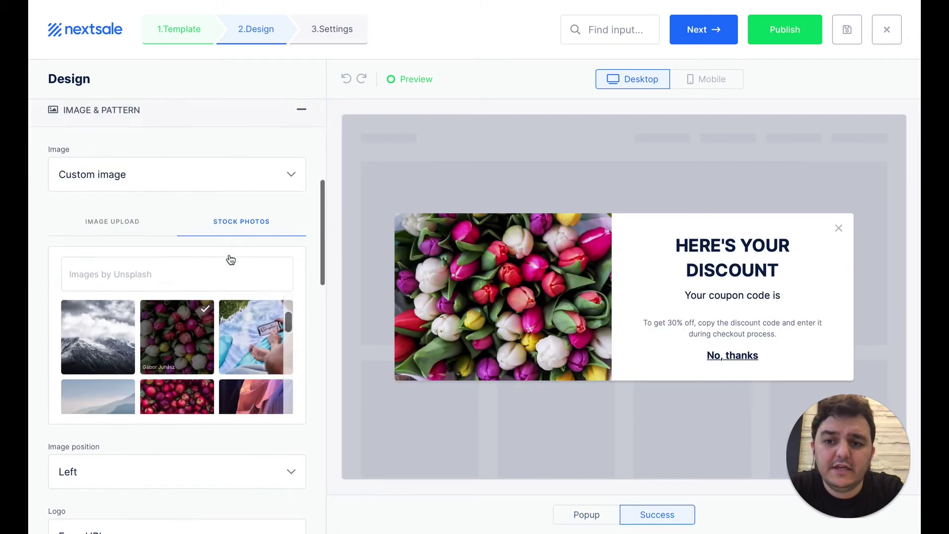
drag(53, 184, 232, 187)
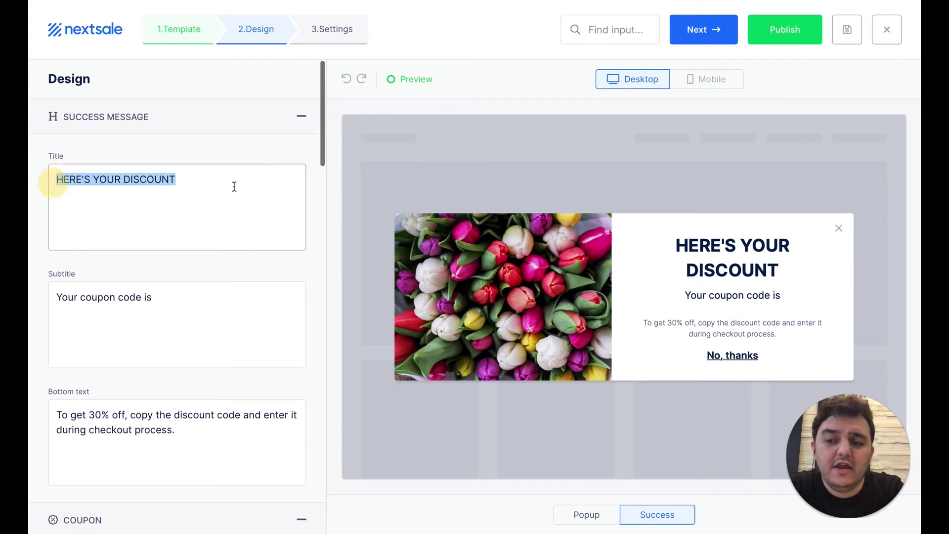
scroll(163, 285, down, 2)
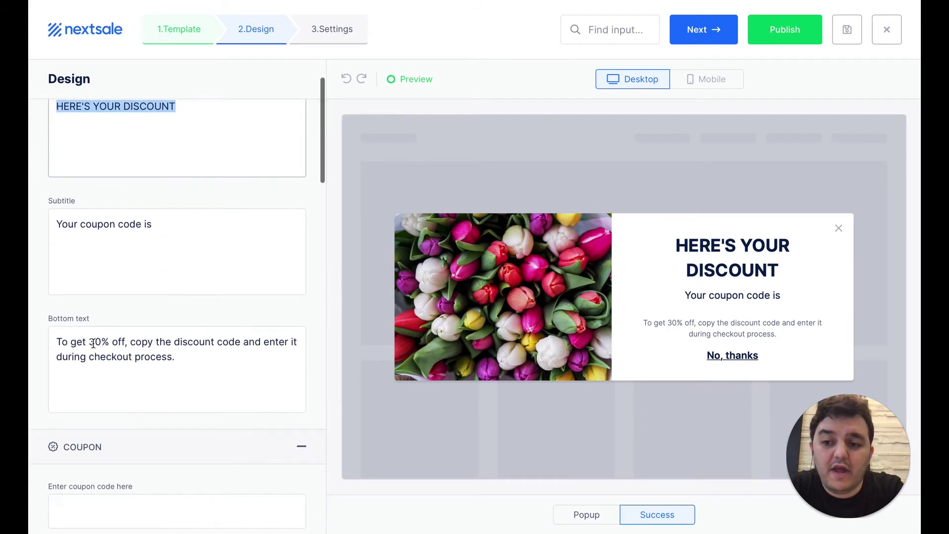
drag(93, 343, 89, 343)
text(1)
scroll(184, 276, down, 2)
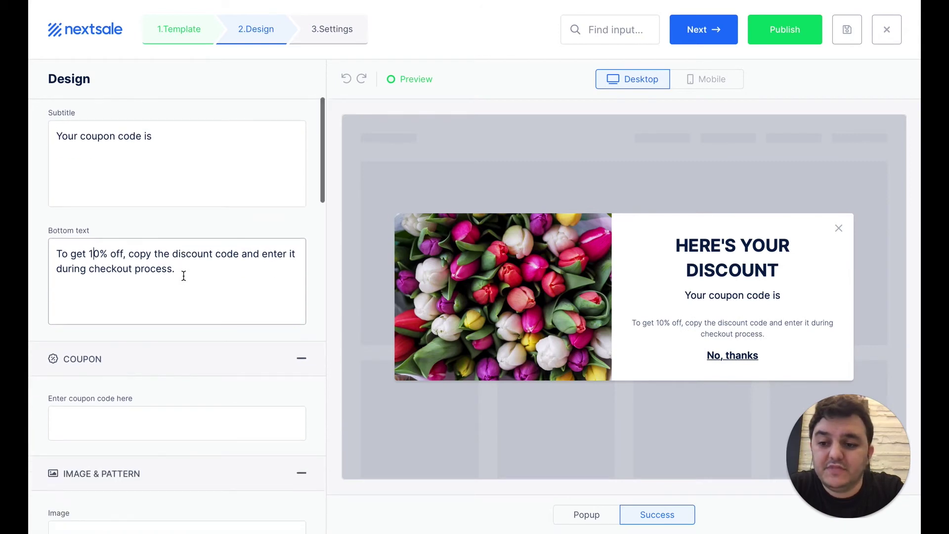
- Enter the coupon code CODE for the success popup and check it in preview
click(78, 422)
text(CODE)
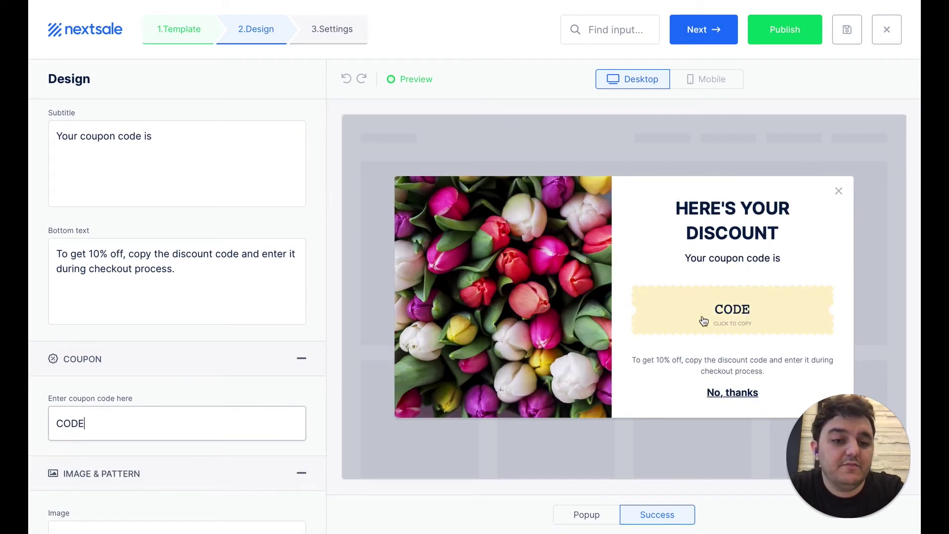
click(678, 320)
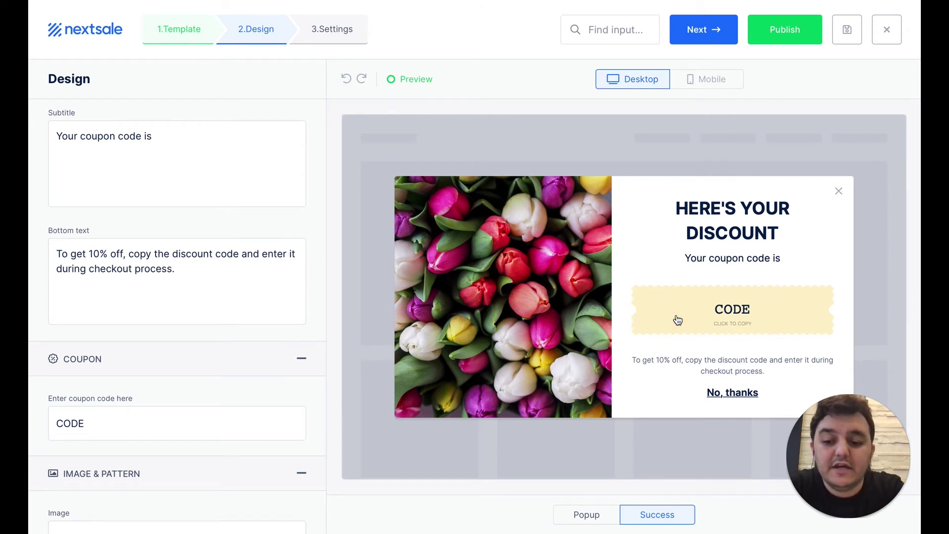
click(455, 126)
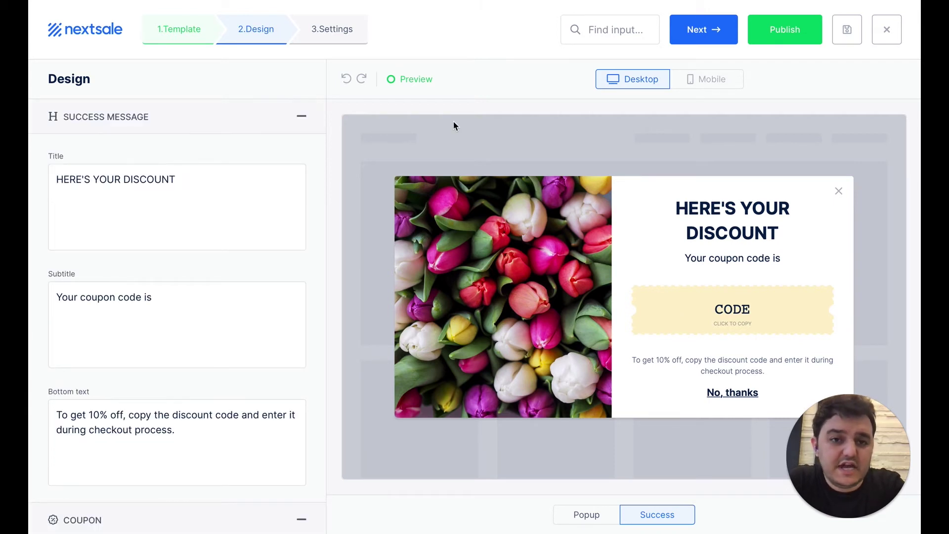
click(709, 31)
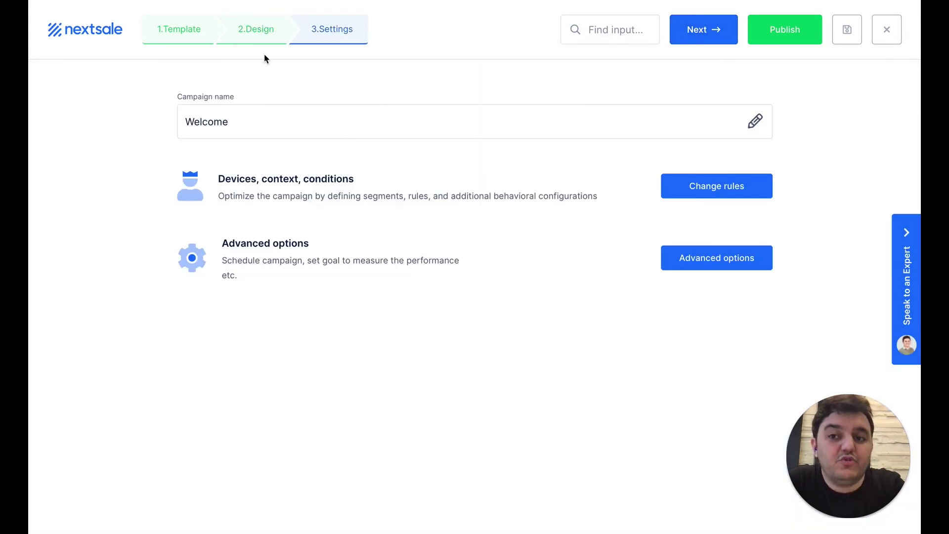
- Rename the campaign to "Welcome Discount Popup" and bring up its rules page
click(245, 127)
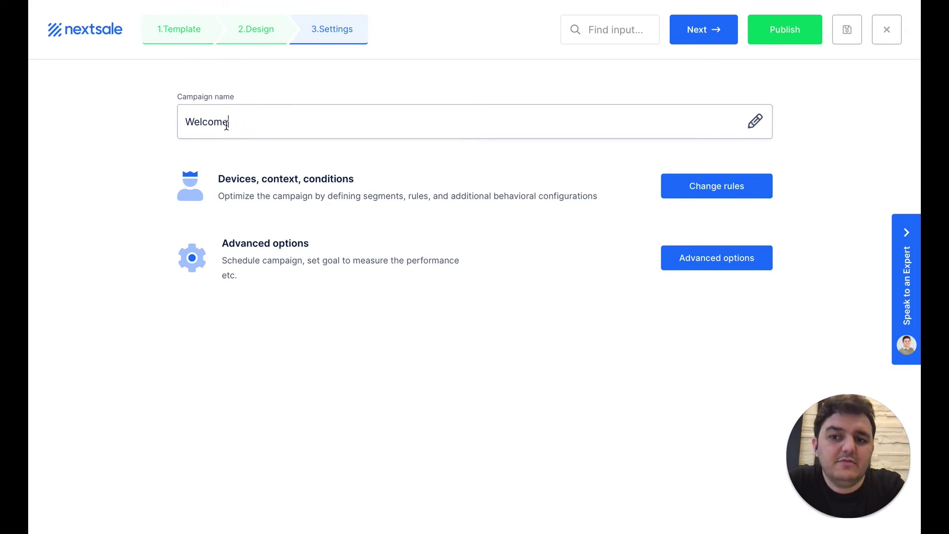
text(Di)
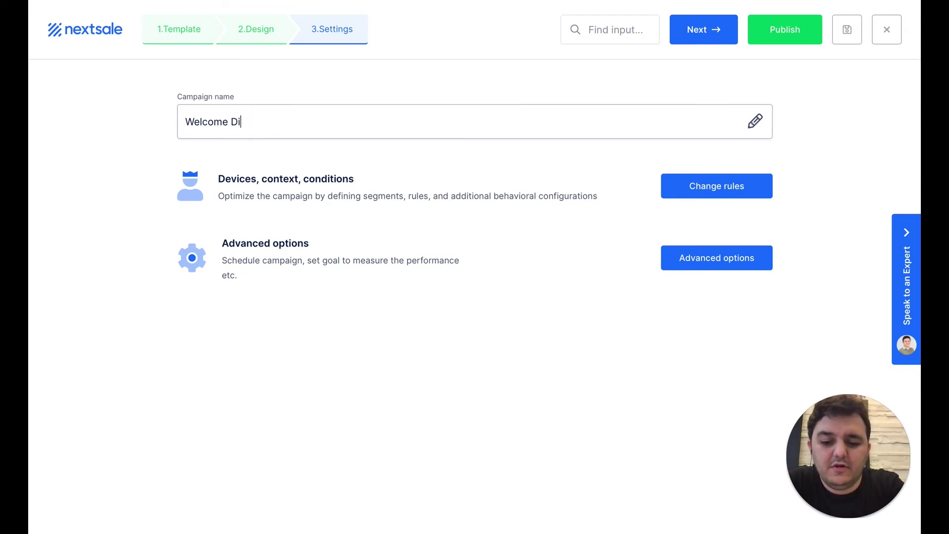
text(scount Popup)
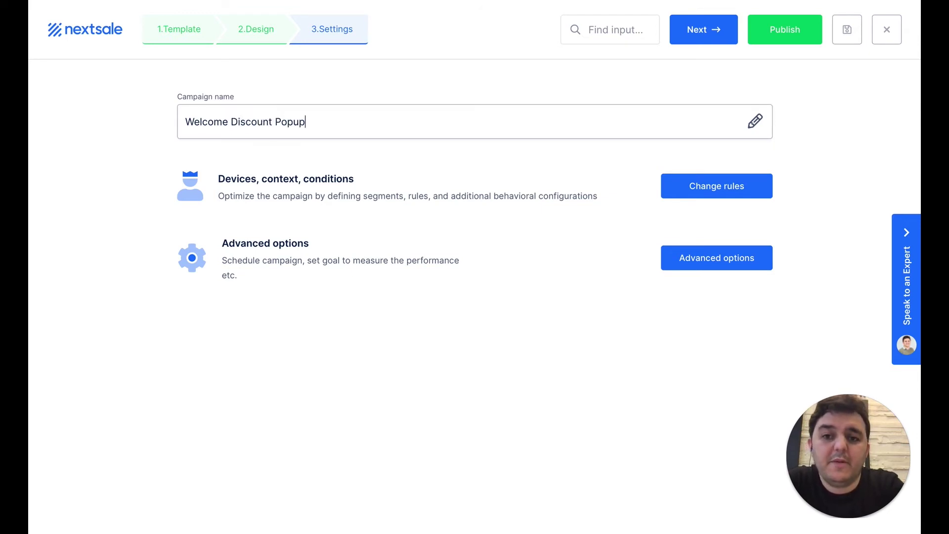
click(662, 193)
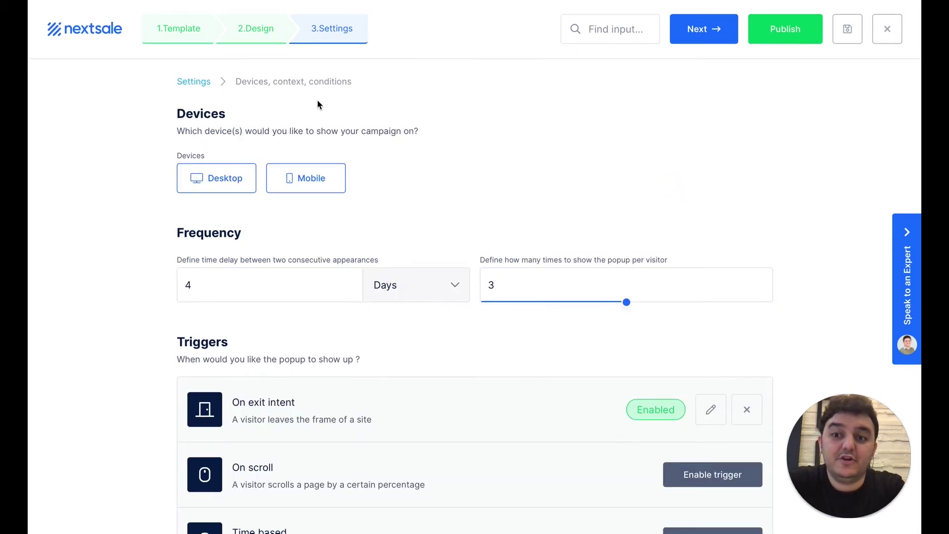
- Toggle desktop and mobile display and set the delay between appearances to 1 day
click(221, 184)
click(296, 186)
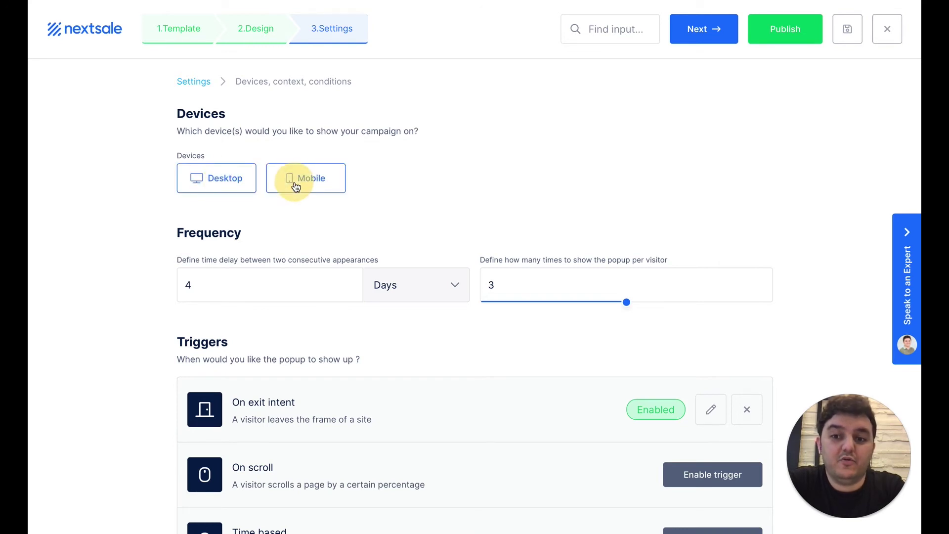
click(214, 282)
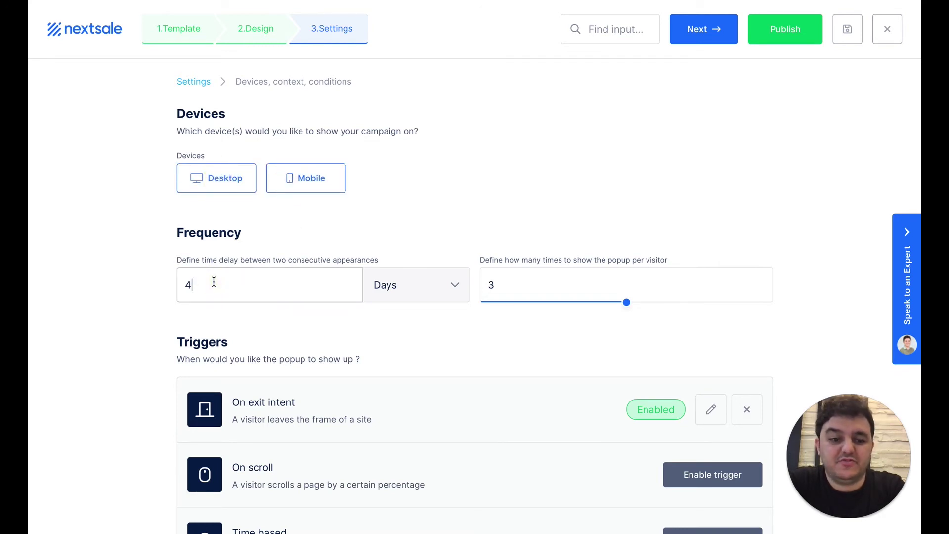
key(BackSpace)
text(1)
- Limit the popup to 1 showing per visitor and remove the exit-intent trigger
click(497, 303)
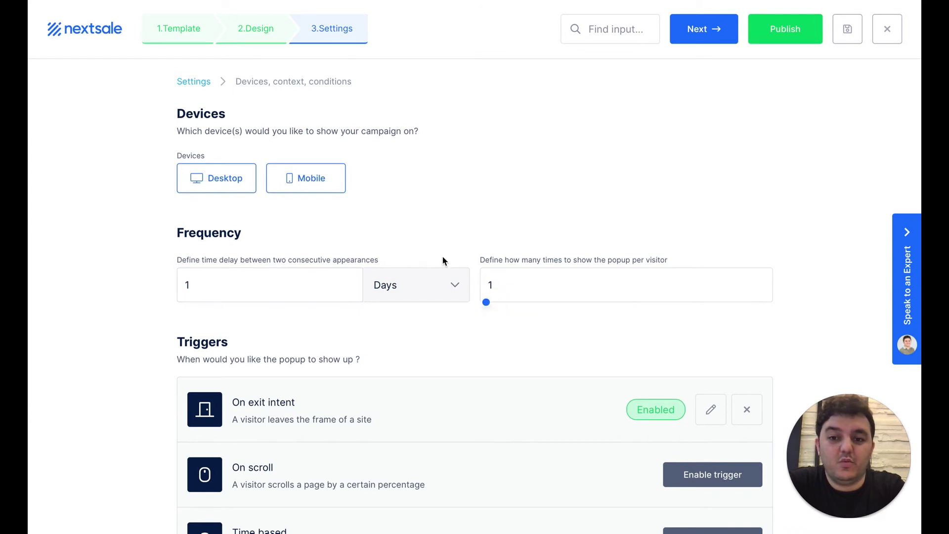
scroll(507, 236, down, 3)
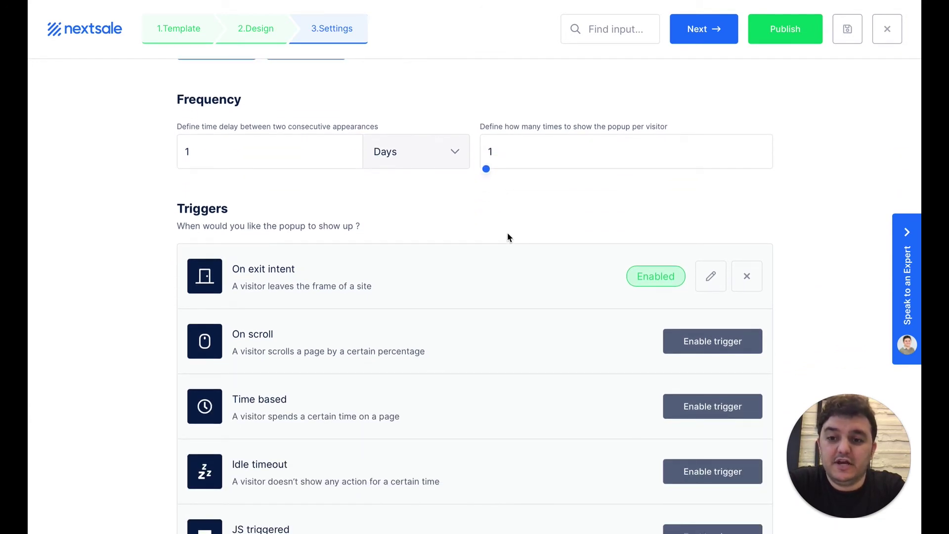
drag(235, 270, 309, 271)
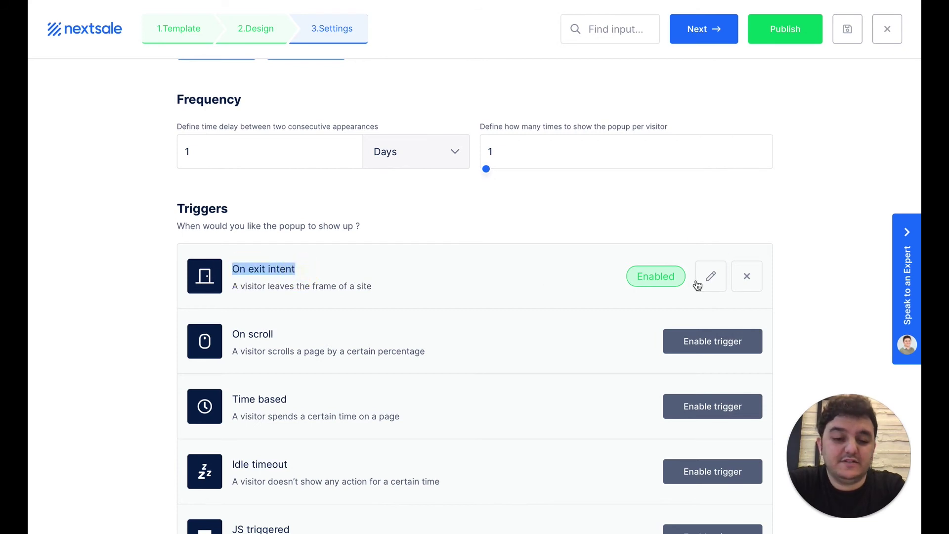
click(743, 285)
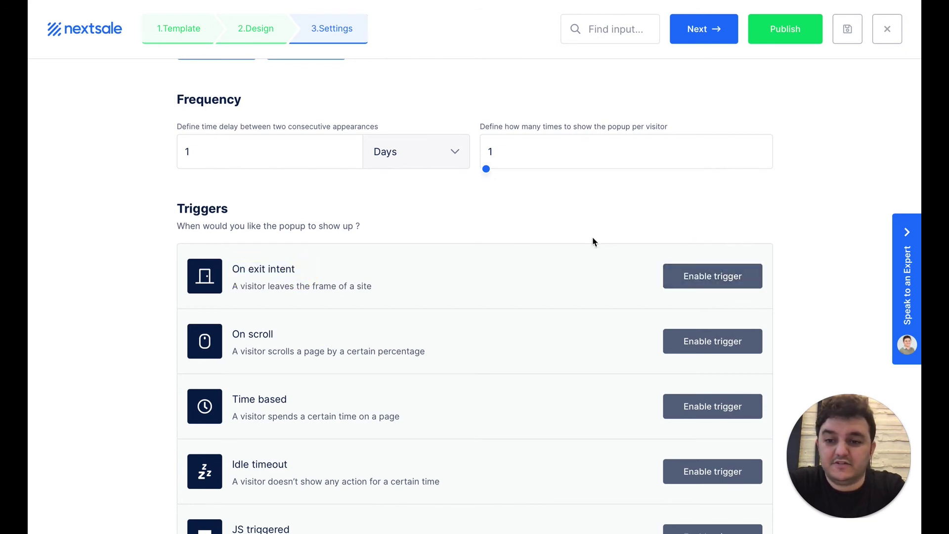
scroll(444, 282, down, 1)
- Enable and save the On scroll trigger at 45% and the 12-second Time based trigger
click(688, 317)
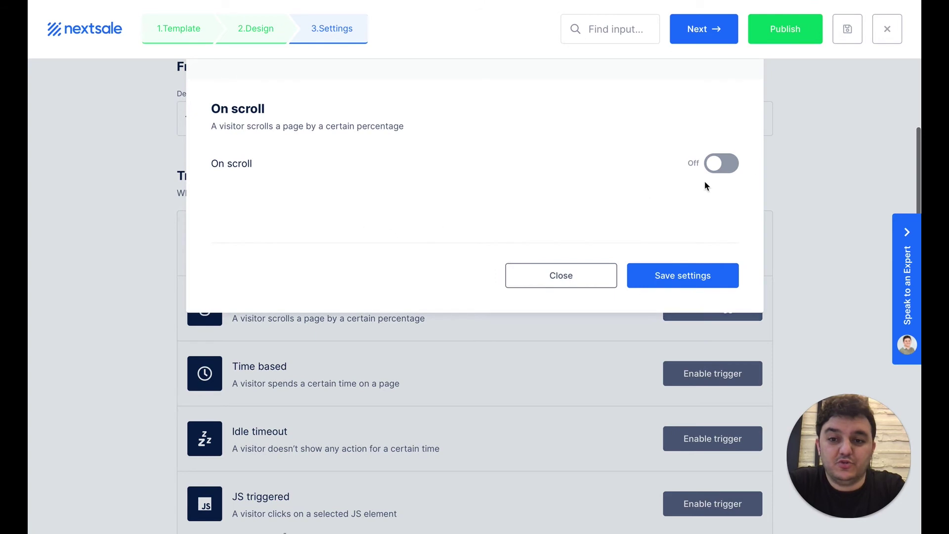
click(727, 163)
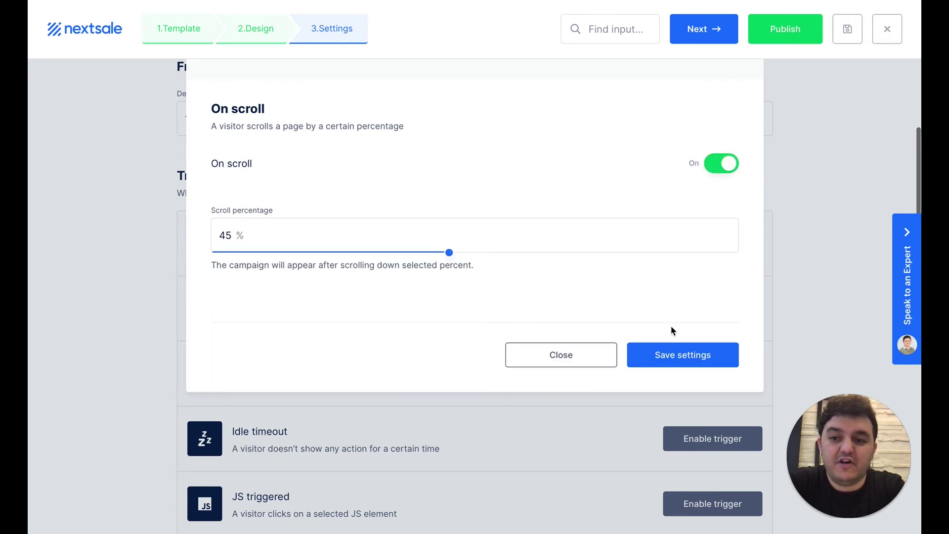
click(645, 357)
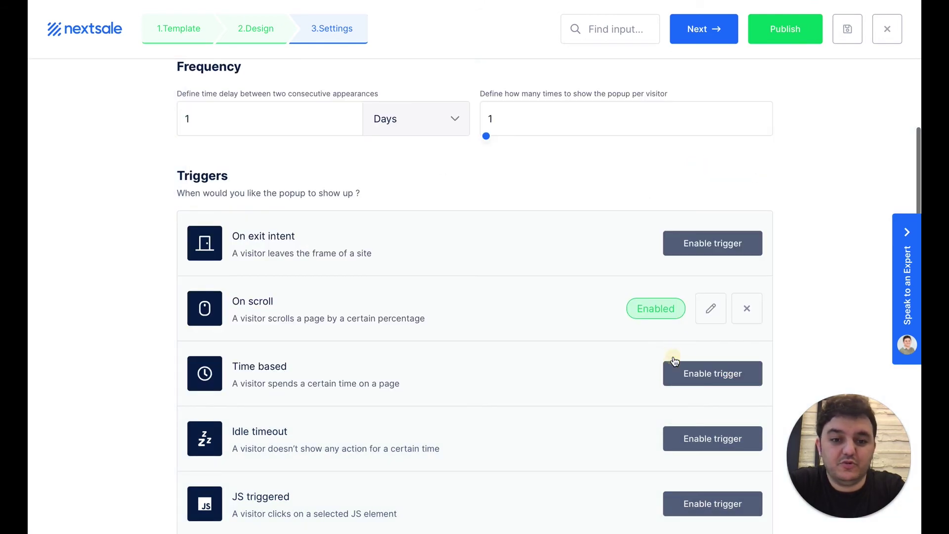
click(725, 378)
click(722, 164)
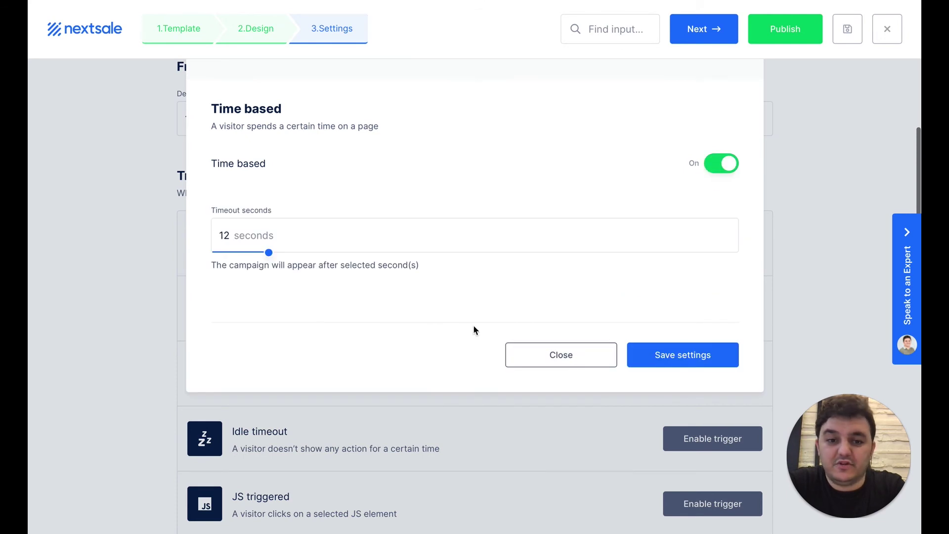
click(648, 357)
- Enable the Idle timeout trigger at 4 seconds and save it
scroll(532, 352, down, 3)
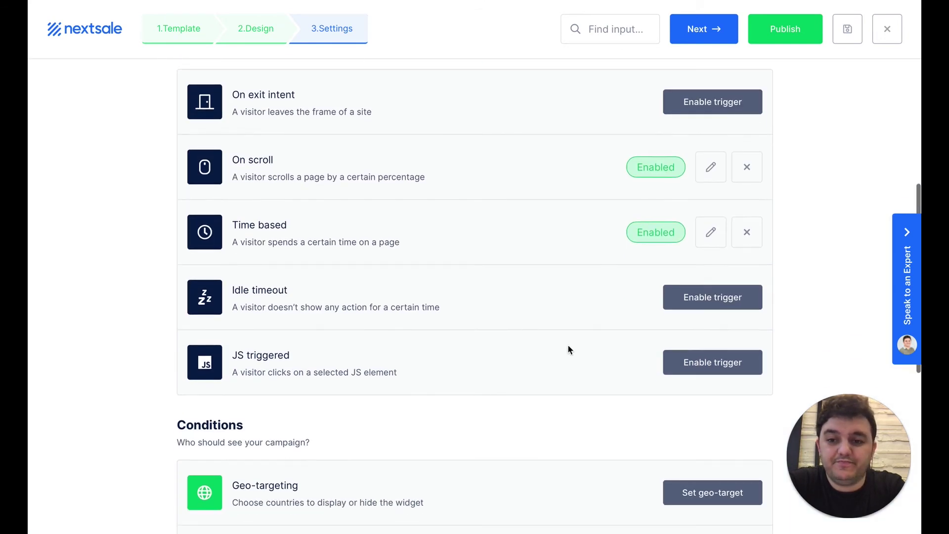
click(701, 299)
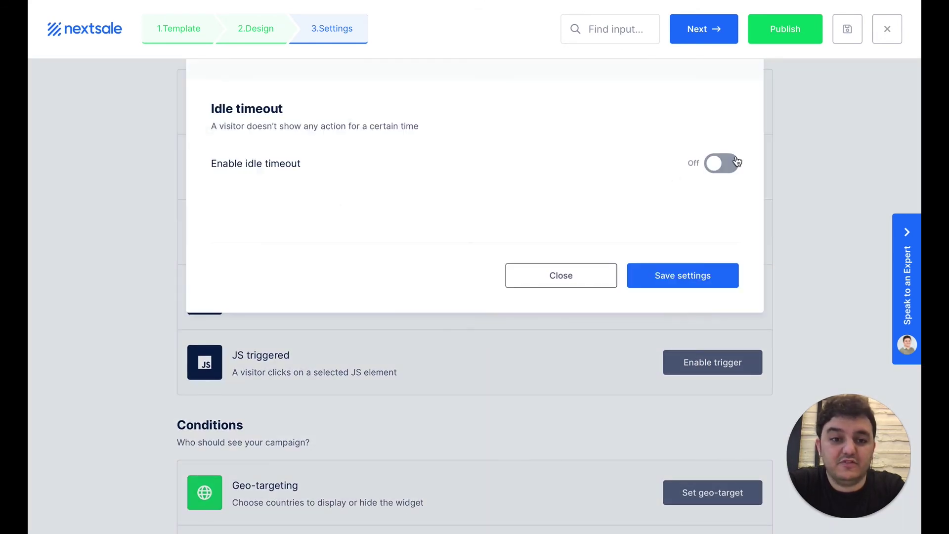
click(721, 165)
click(227, 252)
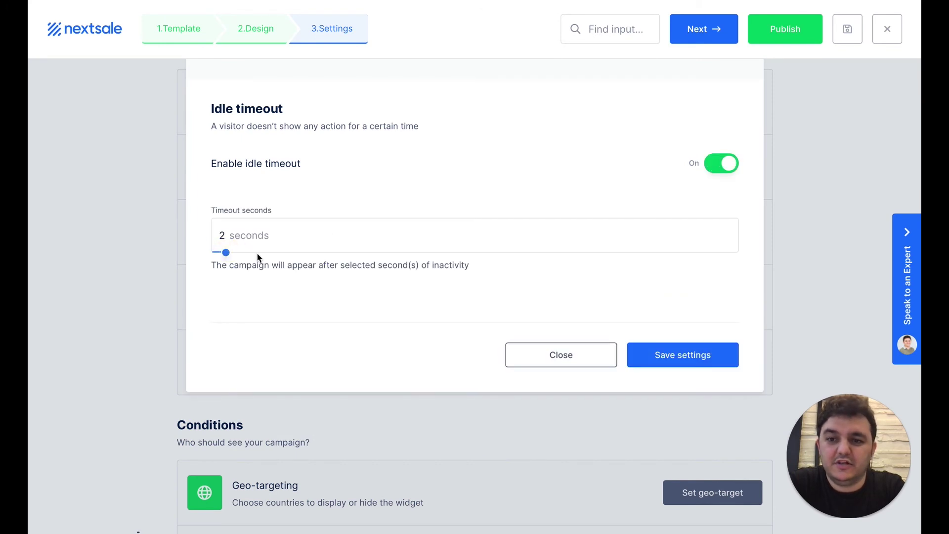
drag(227, 253, 235, 252)
click(640, 363)
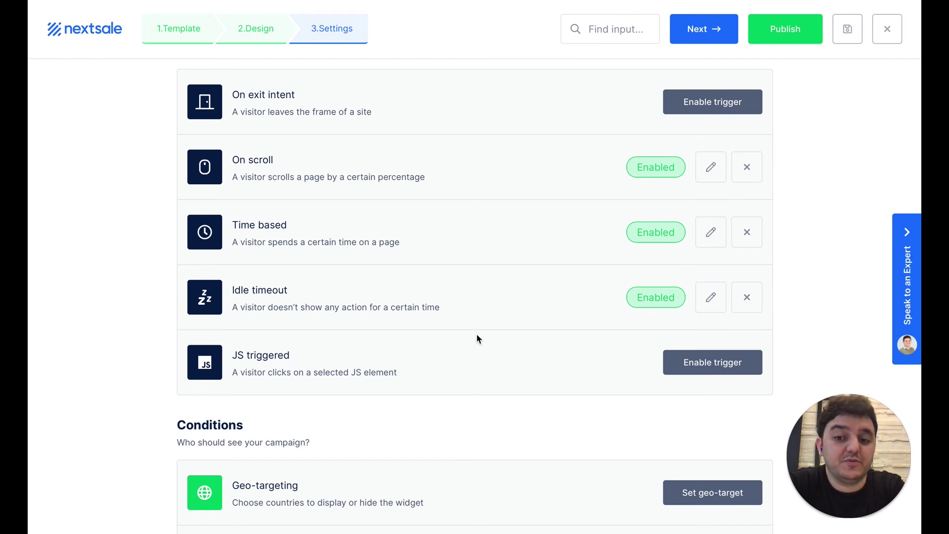
scroll(477, 338, down, 4)
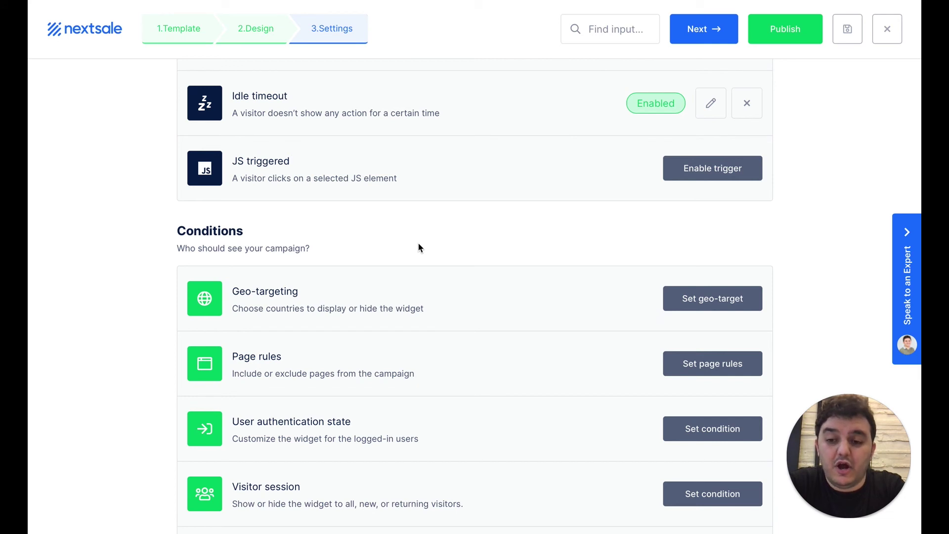
- Review the Conditions section, then Save & Publish the campaign
scroll(361, 242, down, 2)
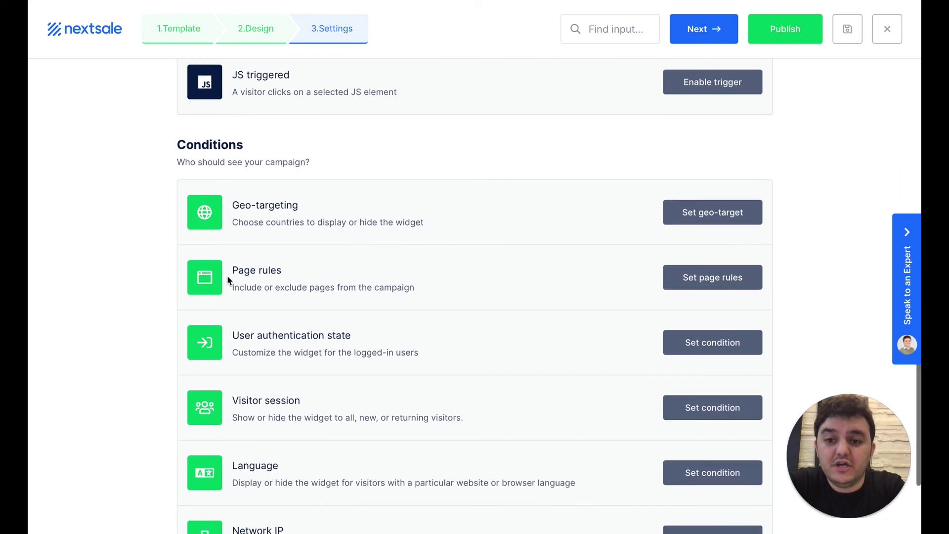
scroll(329, 269, down, 2)
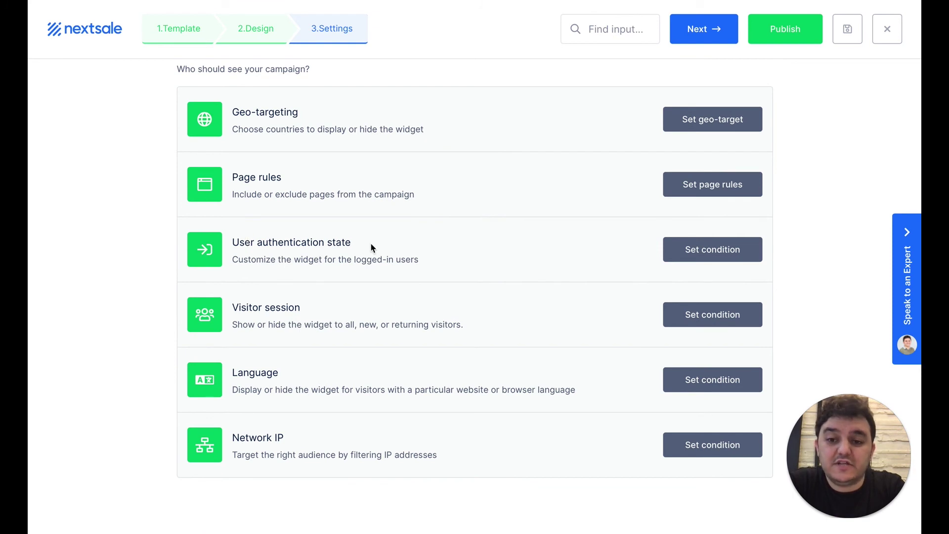
scroll(371, 246, down, 1)
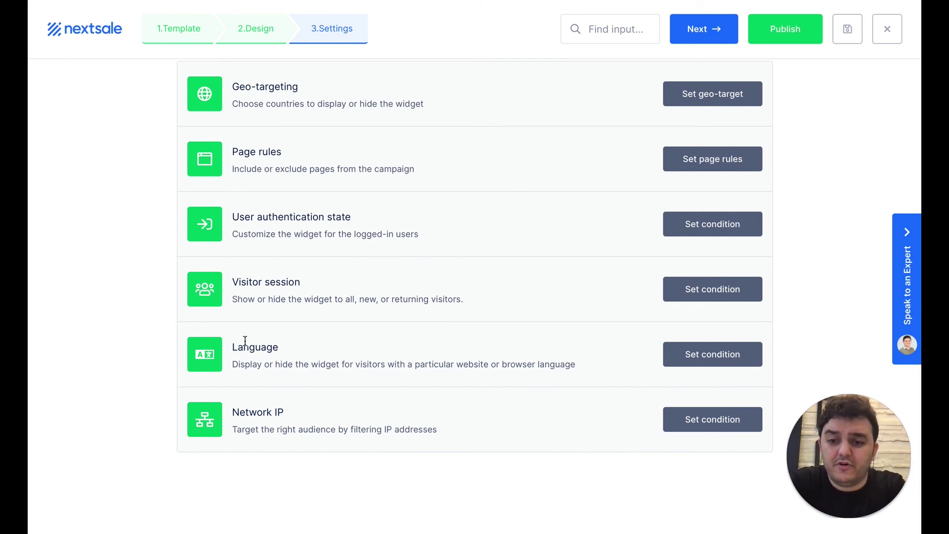
drag(233, 352, 282, 349)
click(283, 348)
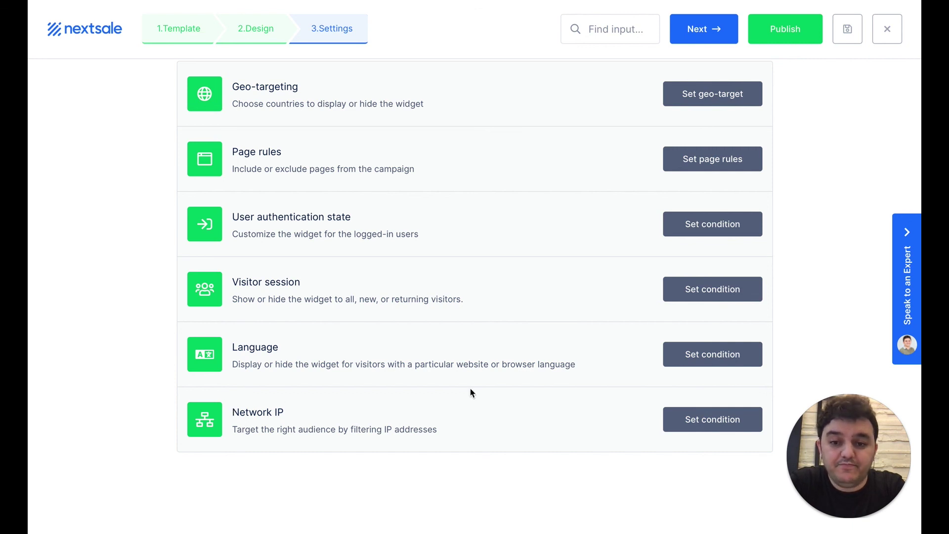
scroll(470, 390, up, 1)
scroll(470, 392, down, 1)
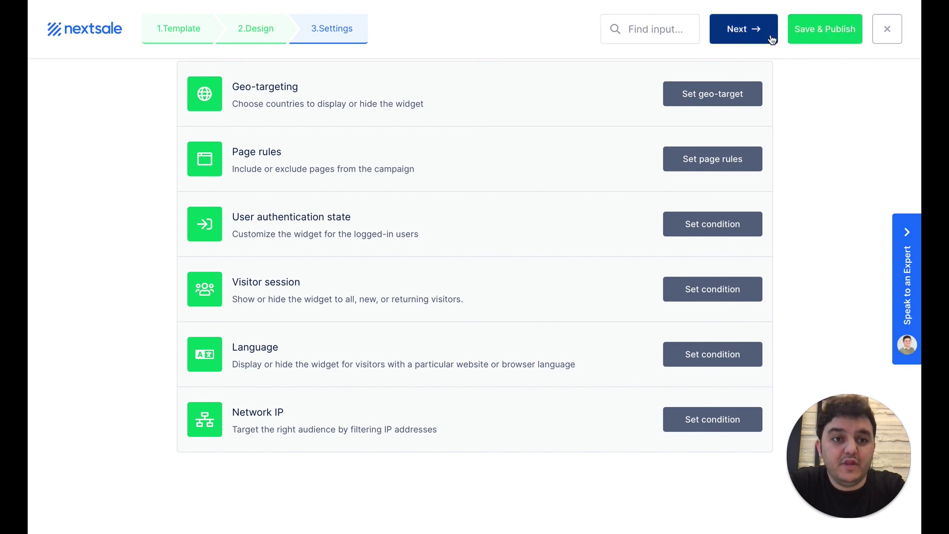
click(772, 40)
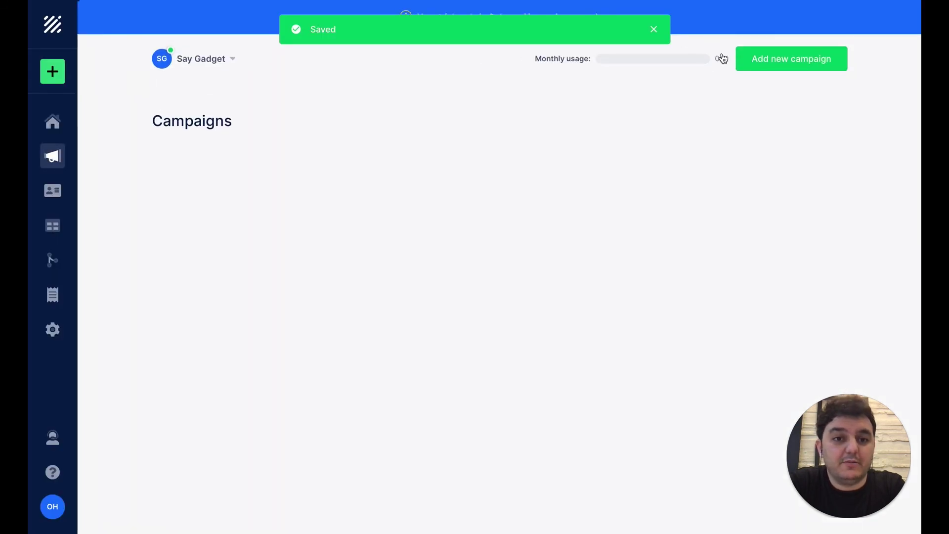